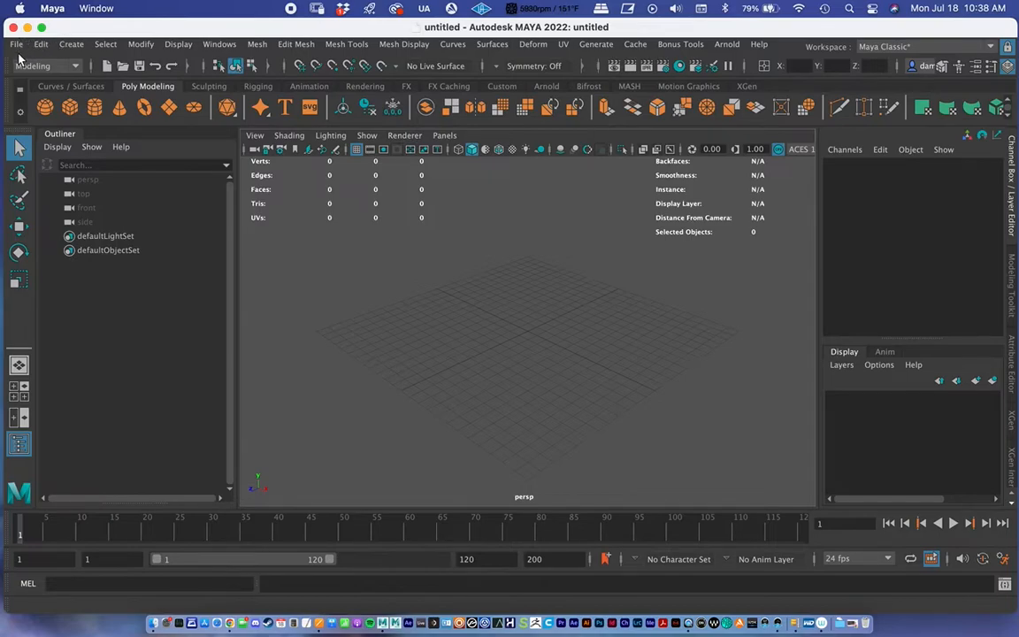
- Create a new folder named OnlineTutorial on the Desktop while choosing the project location
{"action": "left_click", "coordinate": [16, 44]}
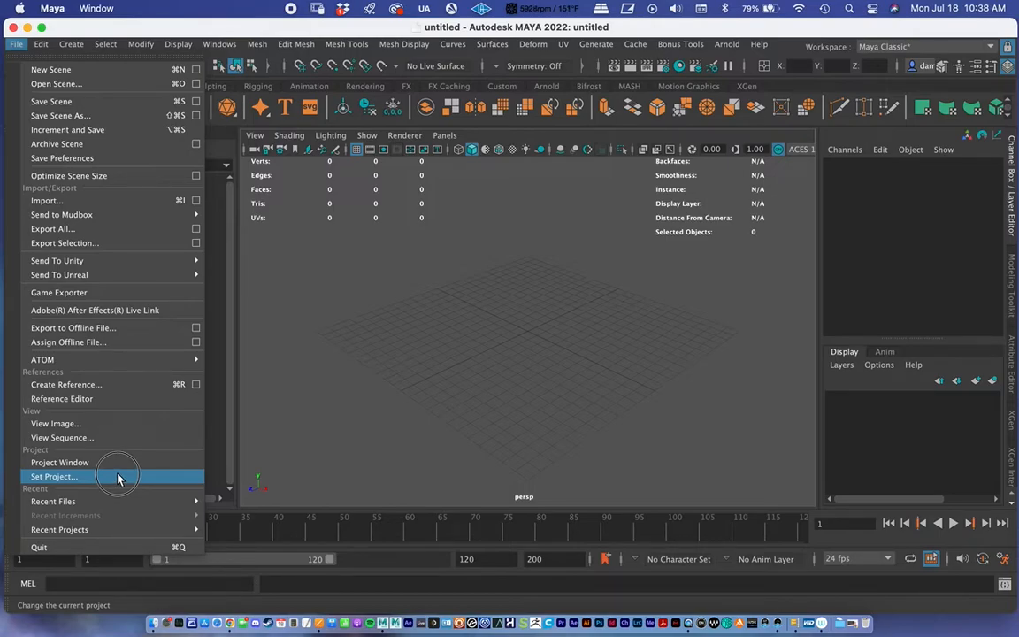
{"action": "left_click", "coordinate": [120, 478]}
{"action": "mouse_move", "coordinate": [352, 53]}
{"action": "left_mouse_down"}
{"action": "mouse_move", "coordinate": [322, 57]}
{"action": "mouse_move", "coordinate": [360, 65]}
{"action": "left_mouse_up"}
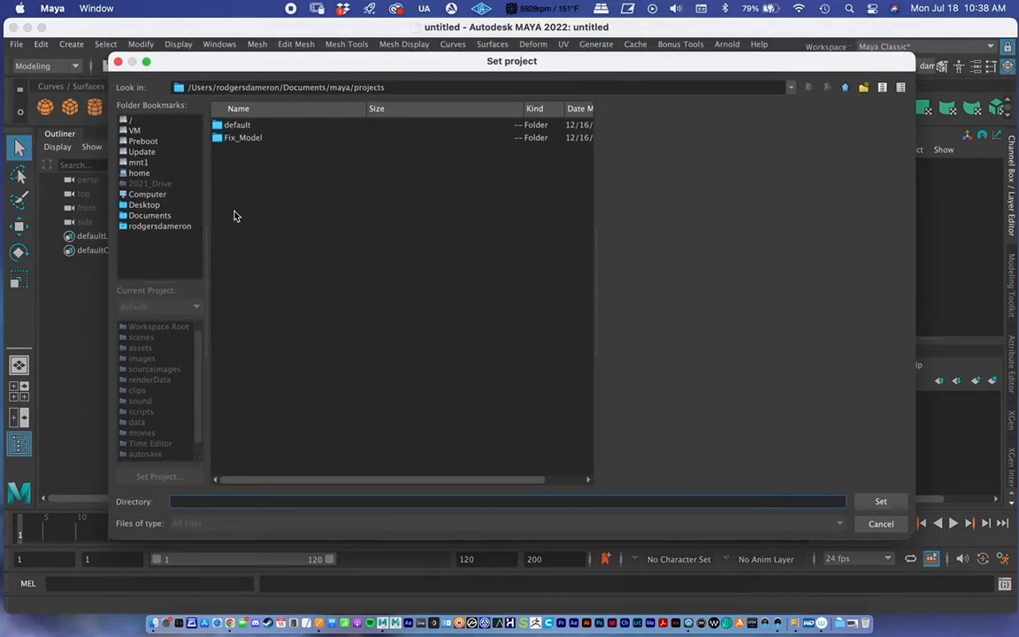
{"action": "left_click", "coordinate": [137, 204]}
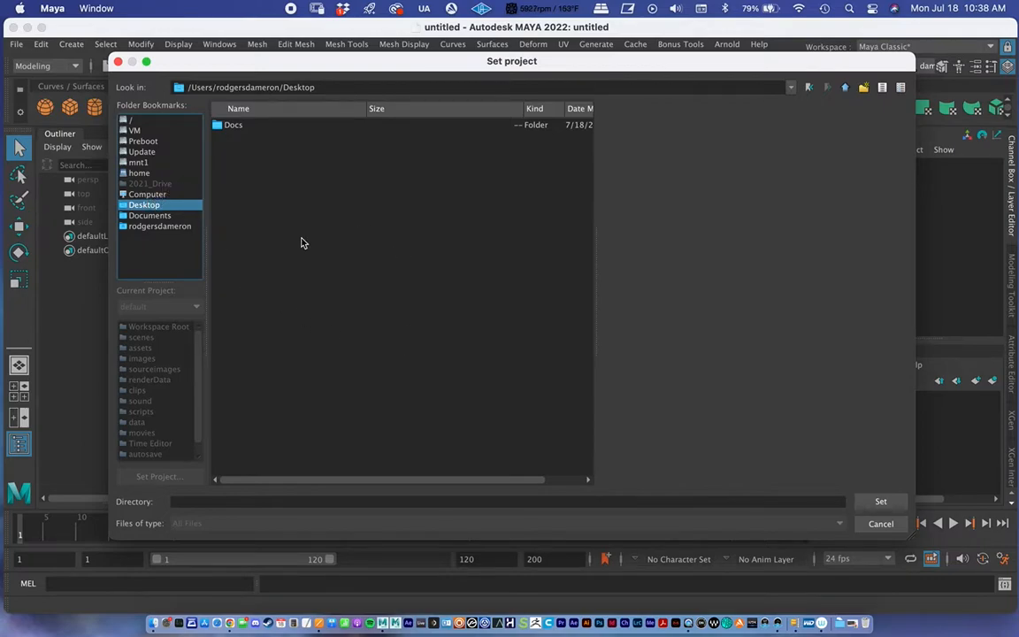
{"action": "left_click", "coordinate": [233, 501]}
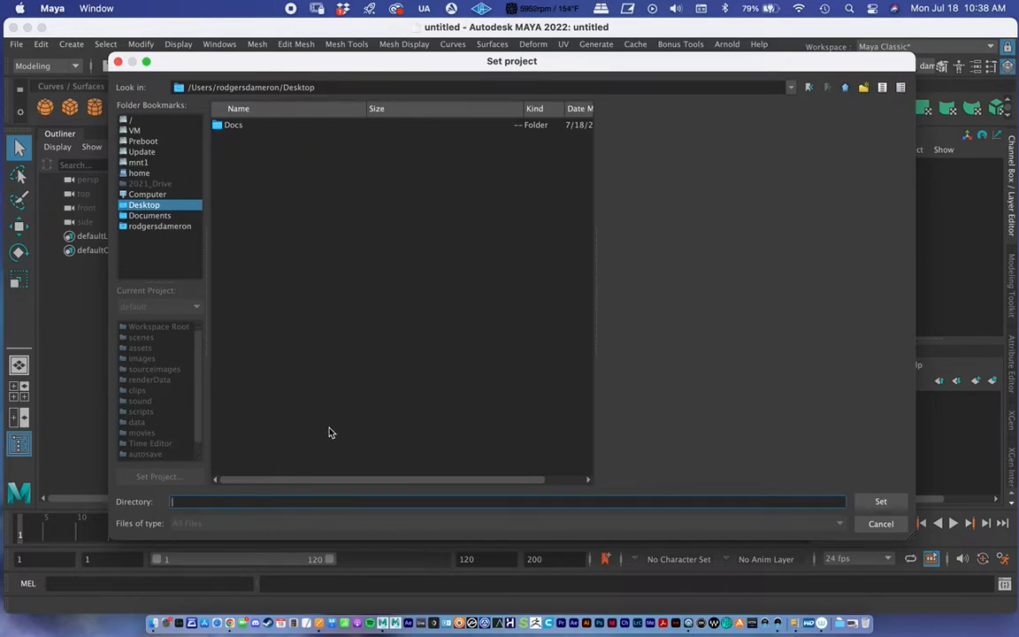
{"action": "left_click", "coordinate": [862, 87]}
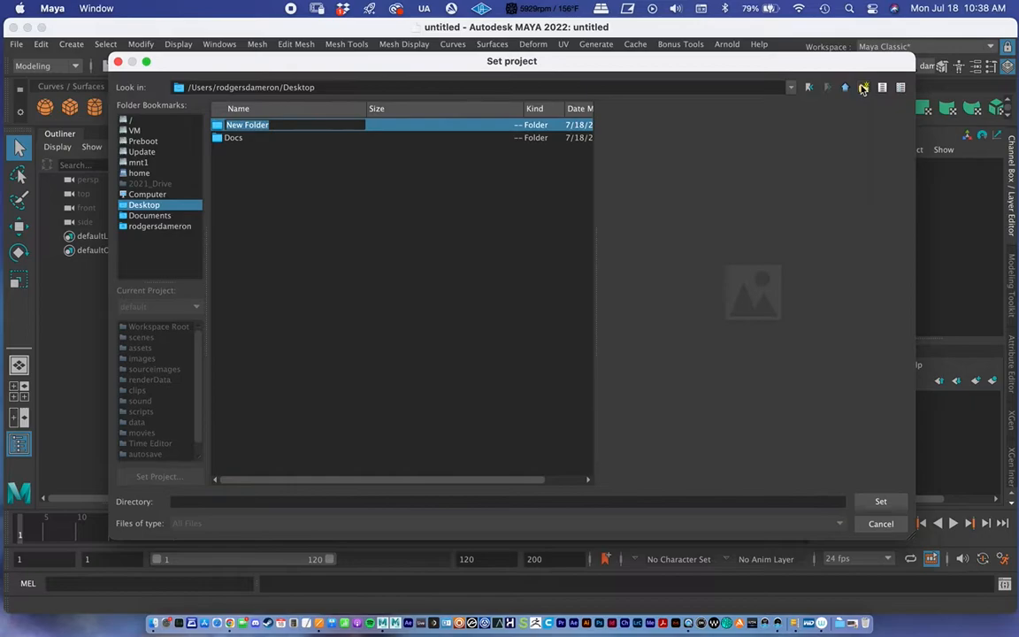
{"action": "type", "text": "Onbline"}
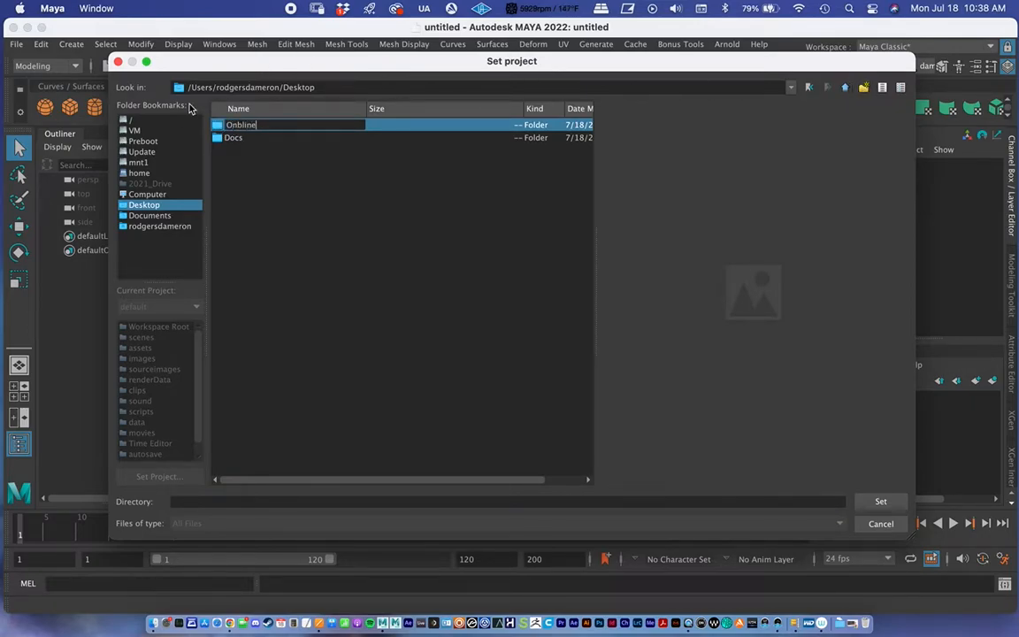
{"action": "key", "text": "BackSpace"}
{"action": "key", "text": "BackSpace"}
{"action": "type", "text": "lineTutorial"}
{"action": "key", "text": "Return"}
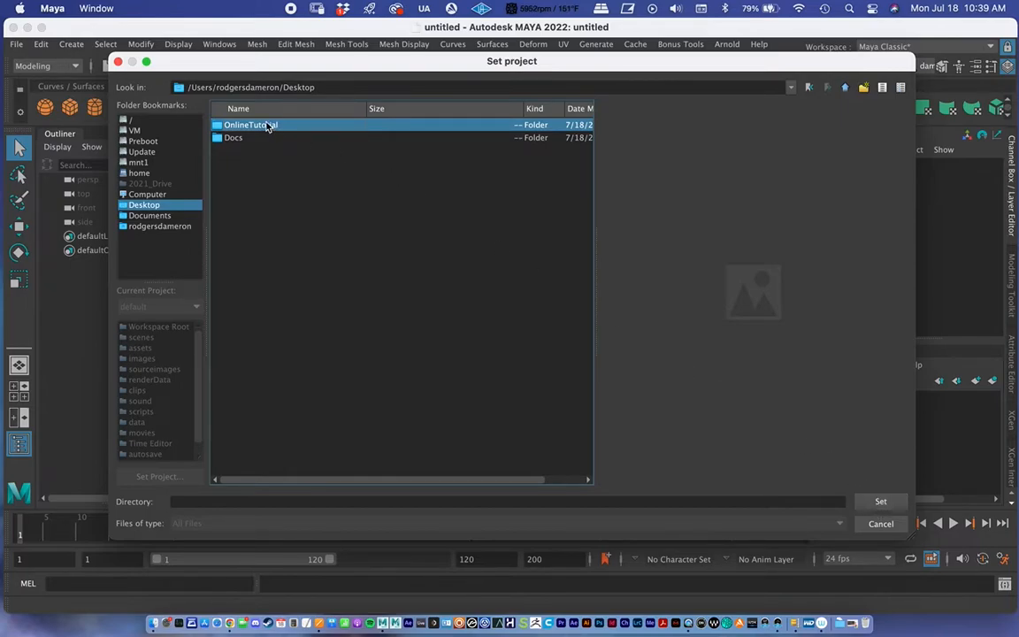
- Set the OnlineTutorial folder as the current project and create a default workspace in it
{"action": "left_click", "coordinate": [880, 500]}
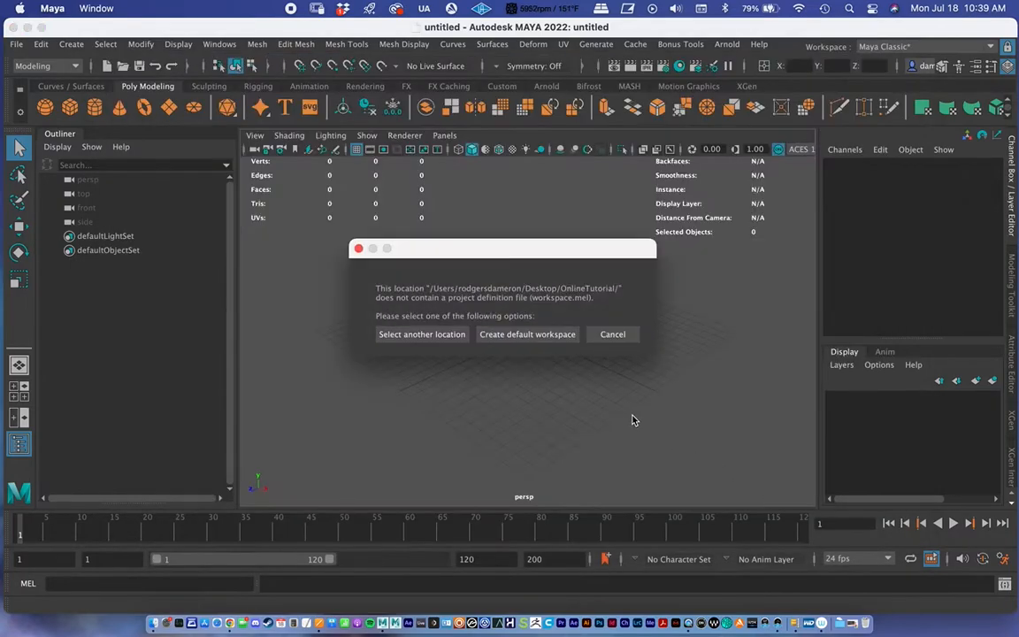
{"action": "left_click_drag", "start_coordinate": [532, 247], "coordinate": [509, 212]}
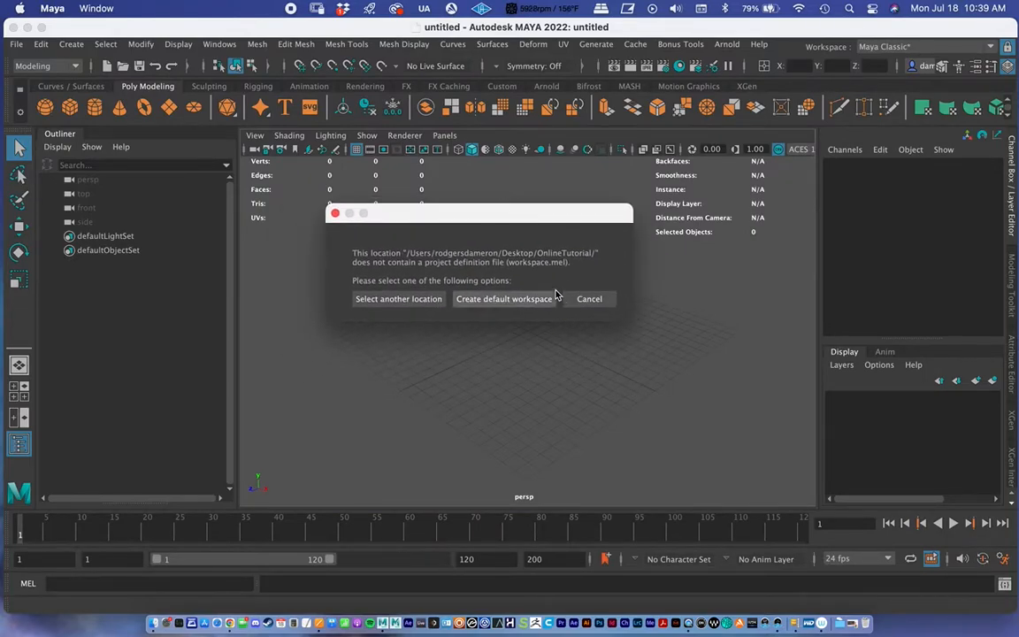
{"action": "left_click", "coordinate": [500, 301]}
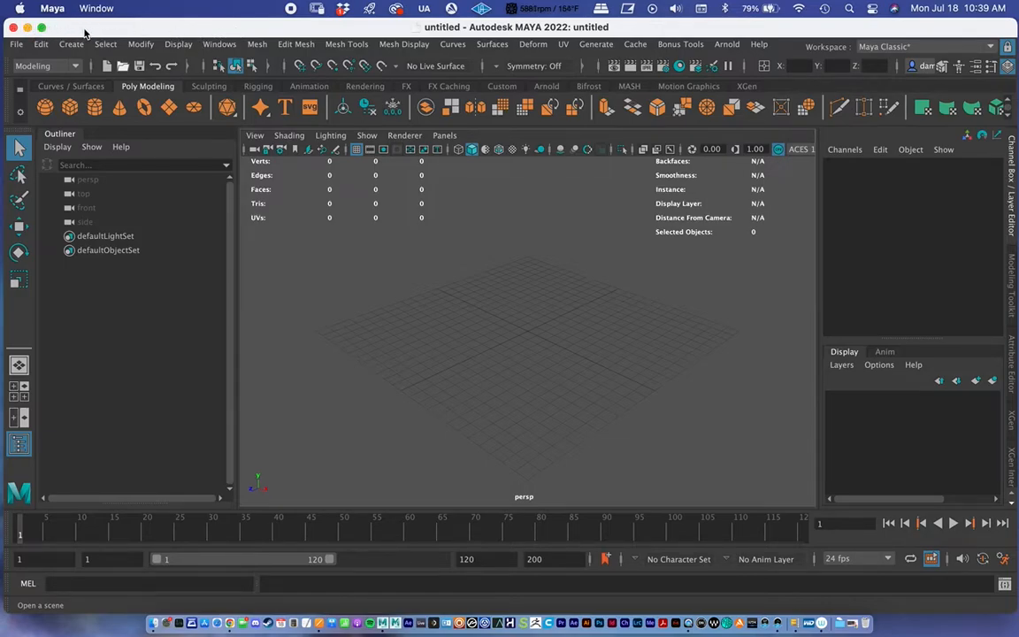
- Switch to Finder, examine the contents of the OnlineTutorial folder on the desktop as a list, and return to Maya
{"action": "left_click", "coordinate": [28, 28]}
{"action": "left_click_drag", "start_coordinate": [451, 86], "coordinate": [251, 106]}
{"action": "left_click_drag", "start_coordinate": [975, 300], "coordinate": [946, 248]}
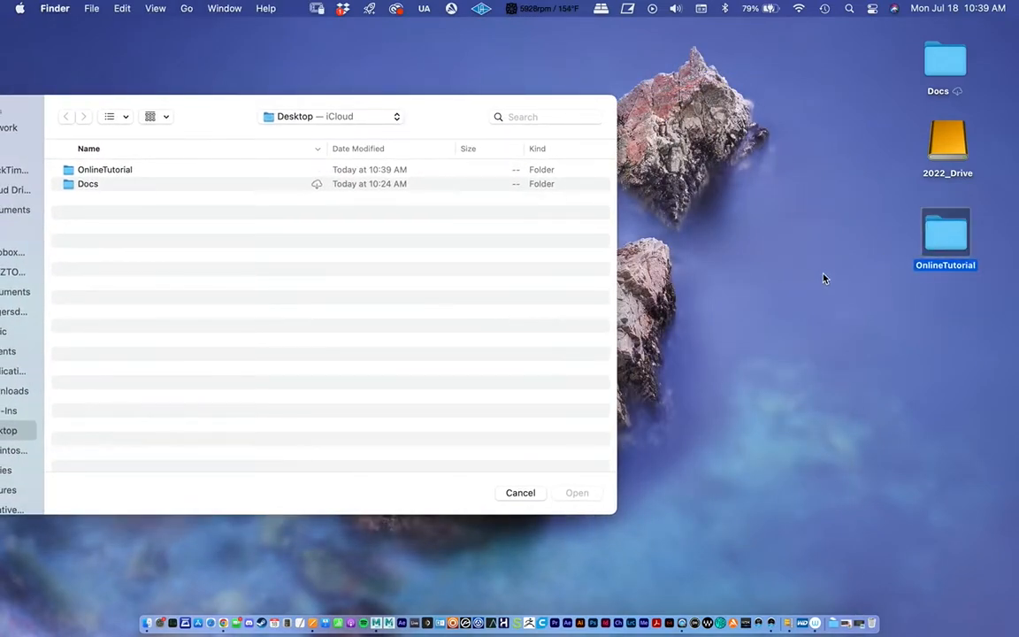
{"action": "double_click", "coordinate": [949, 237]}
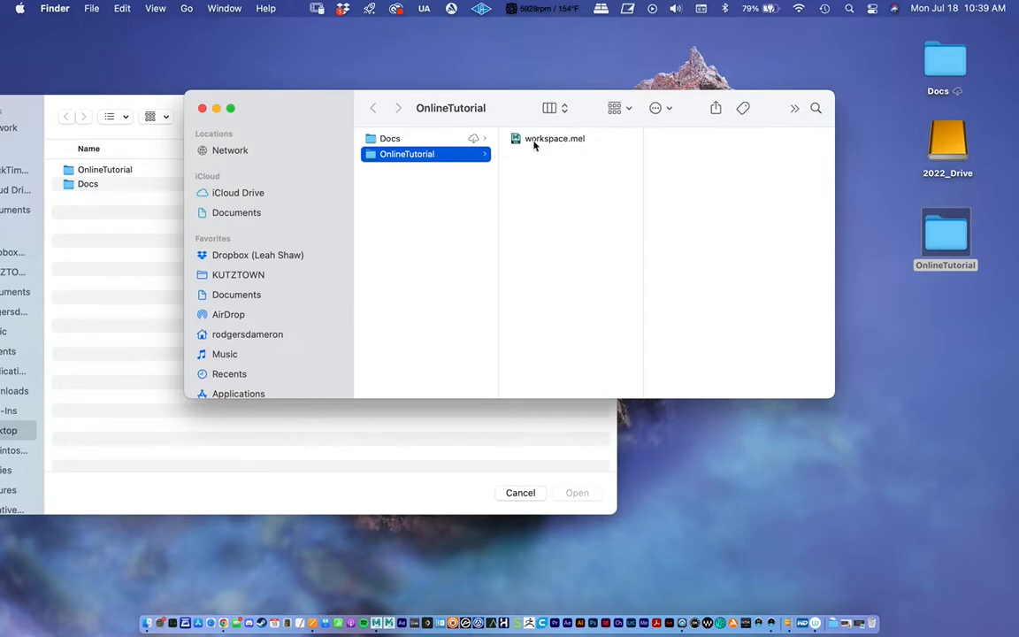
{"action": "left_click", "coordinate": [554, 108]}
{"action": "left_click", "coordinate": [554, 93]}
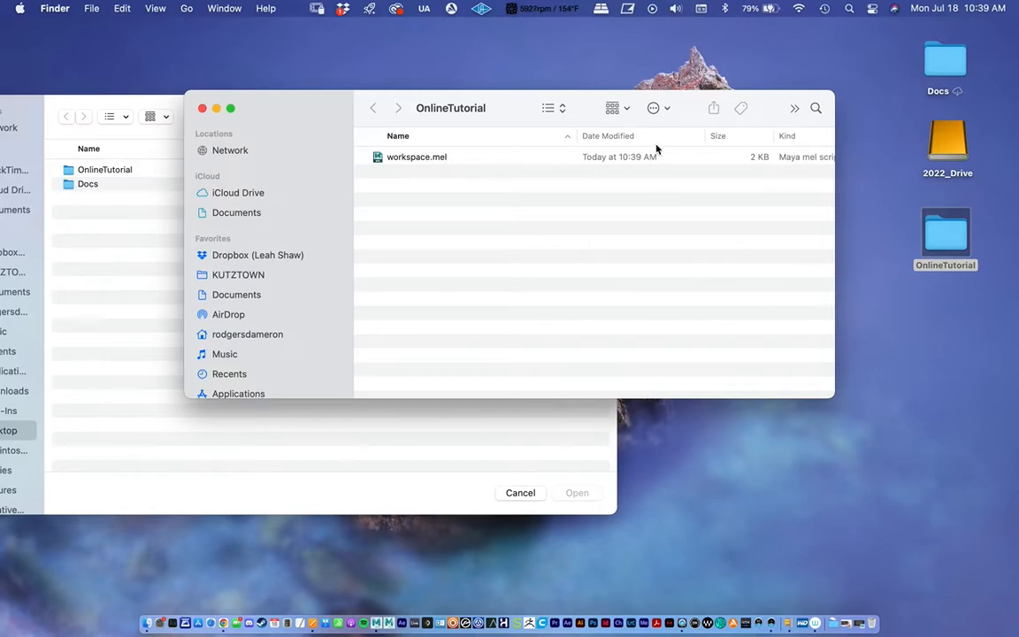
{"action": "left_click", "coordinate": [202, 108]}
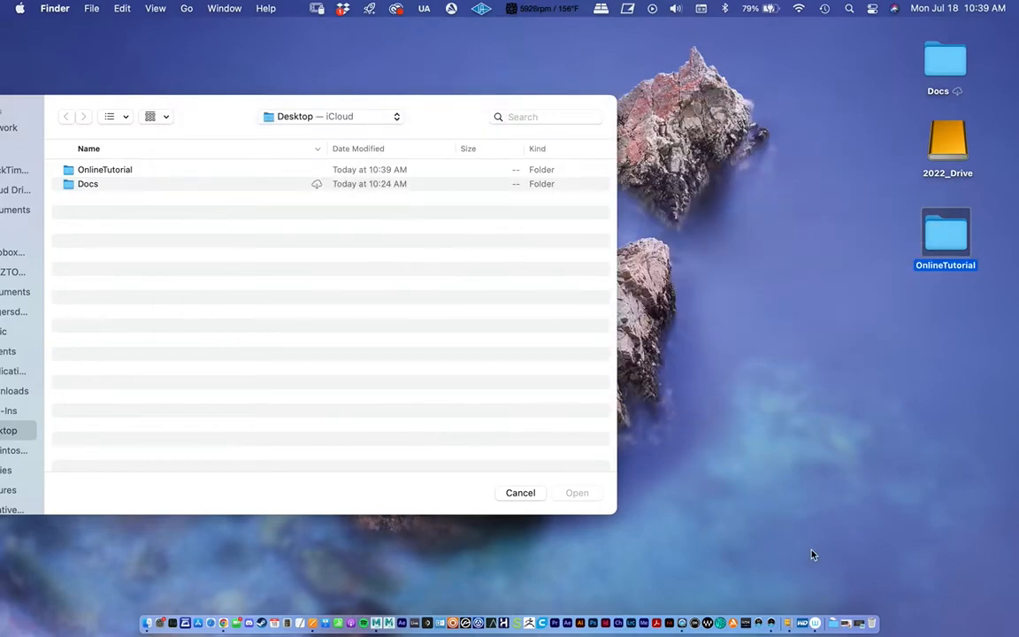
{"action": "left_click", "coordinate": [857, 624]}
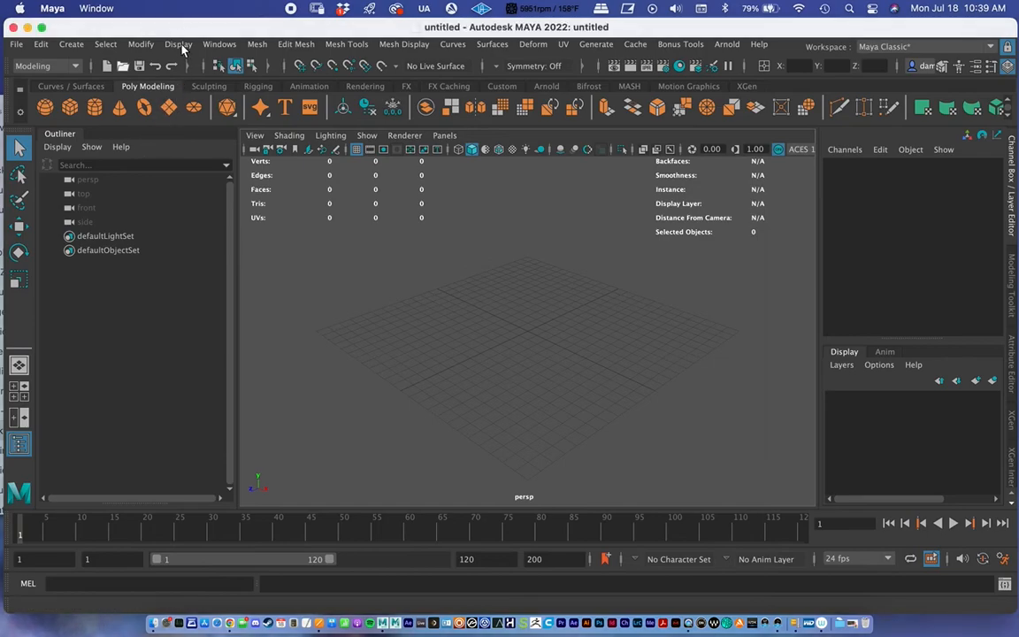
- Generate the OnlineTutorial project's subfolders by accepting the default primary project locations
{"action": "left_click", "coordinate": [15, 45]}
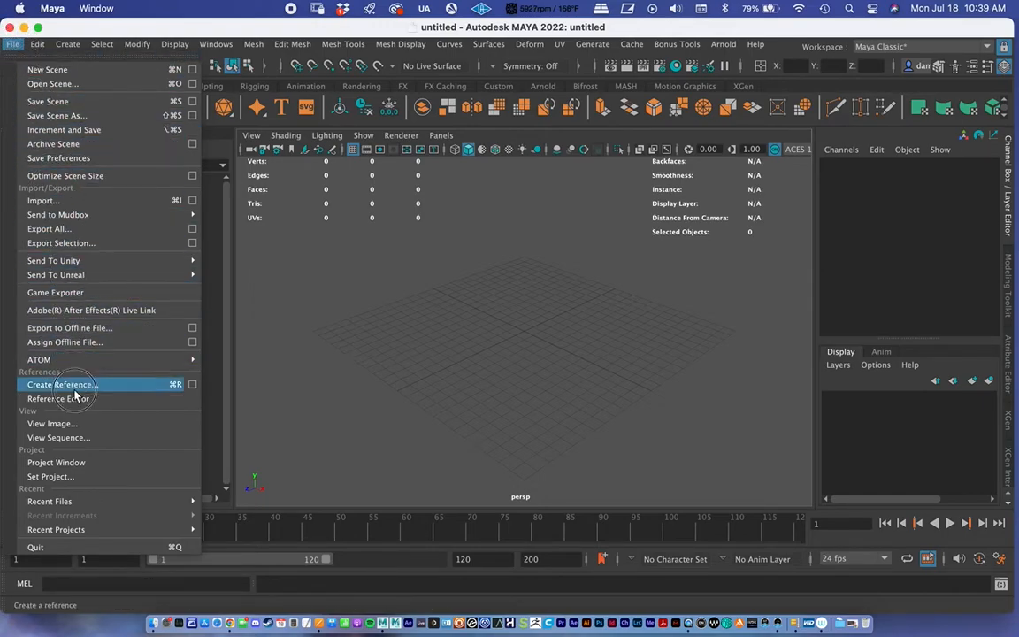
{"action": "left_click", "coordinate": [61, 477]}
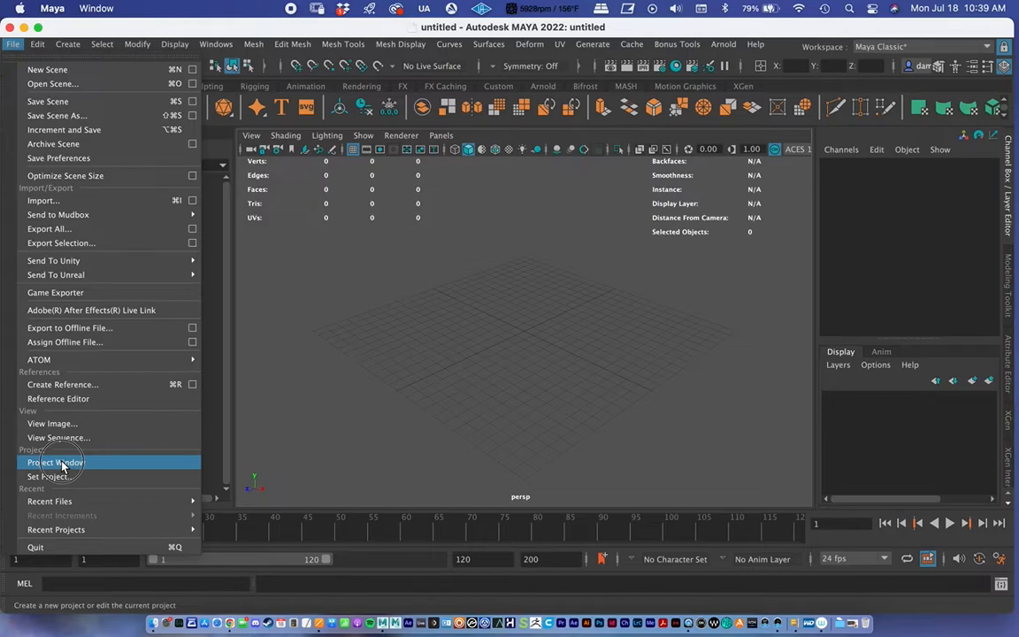
{"action": "left_click", "coordinate": [59, 463]}
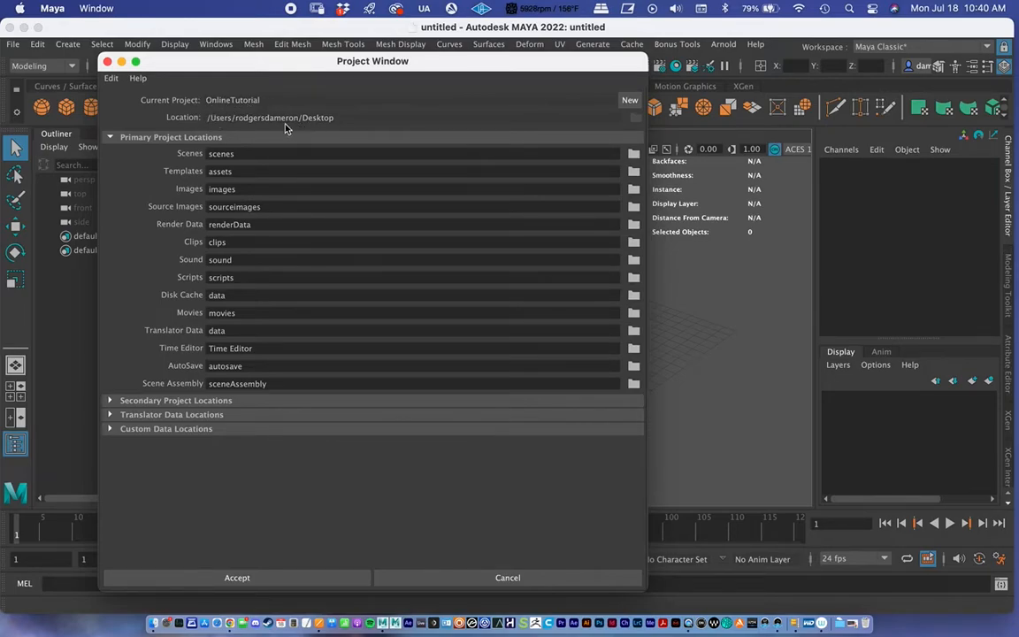
{"action": "left_click_drag", "start_coordinate": [291, 61], "coordinate": [294, 46]}
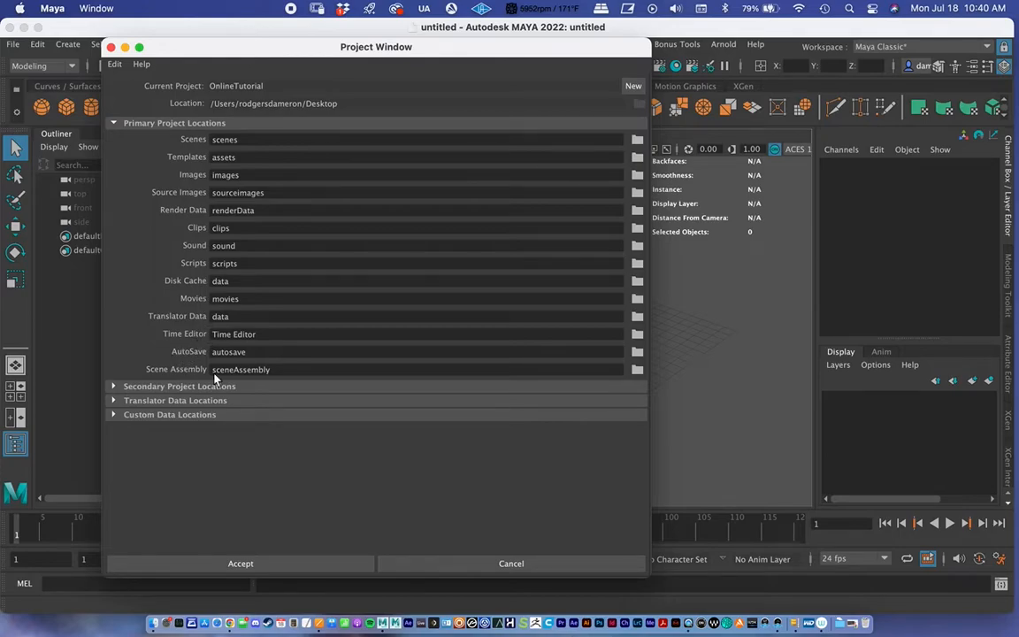
{"action": "left_click", "coordinate": [265, 565]}
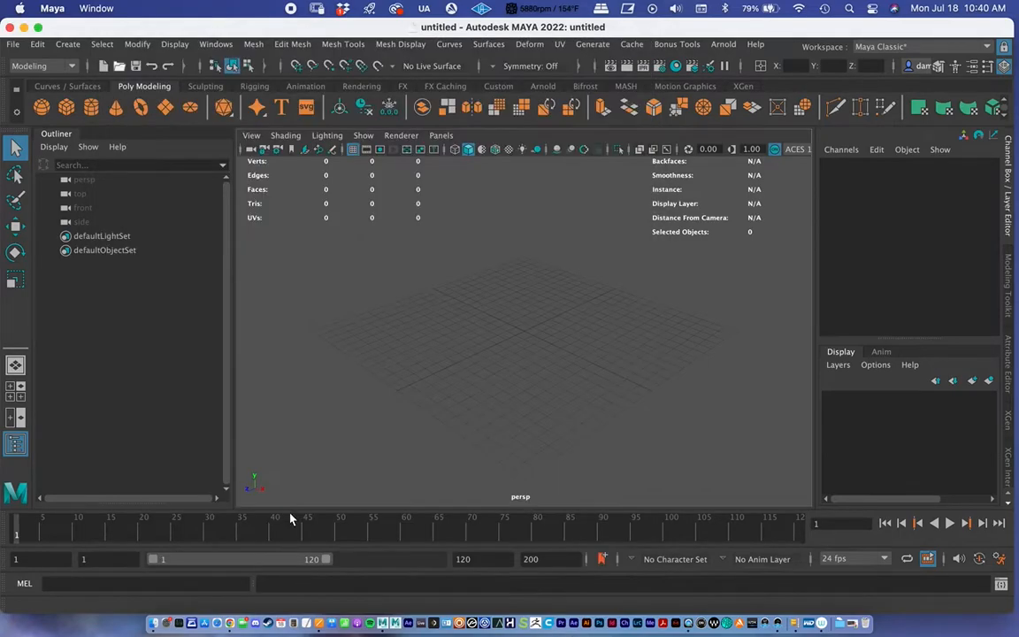
- Switch to Finder, examine the project subfolders inside the enlarged OnlineTutorial folder window, and return to Maya
{"action": "left_click", "coordinate": [24, 27]}
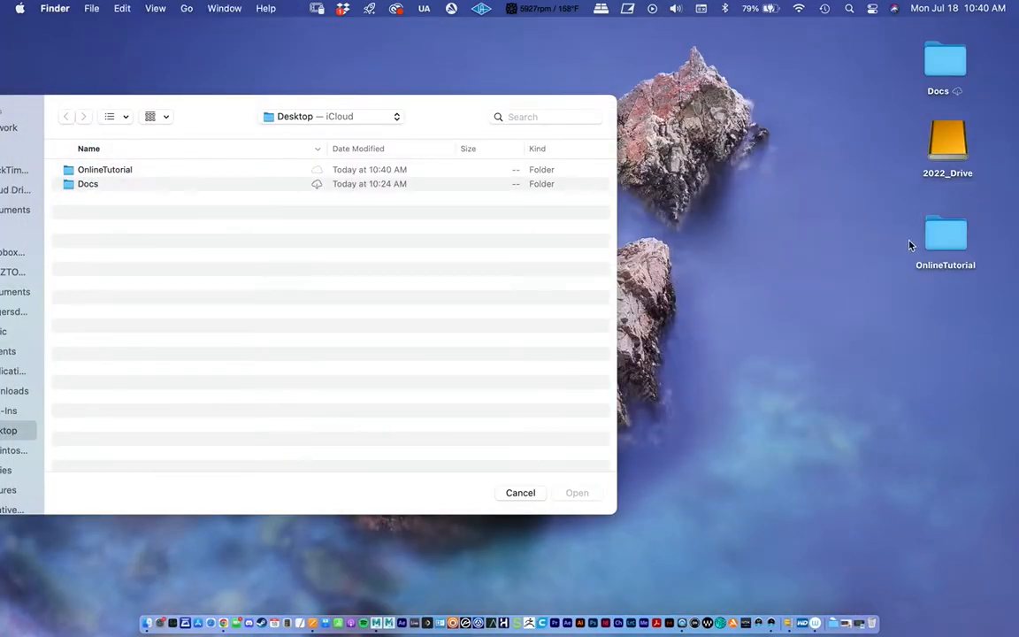
{"action": "double_click", "coordinate": [946, 235]}
{"action": "left_click_drag", "start_coordinate": [302, 109], "coordinate": [197, 82]}
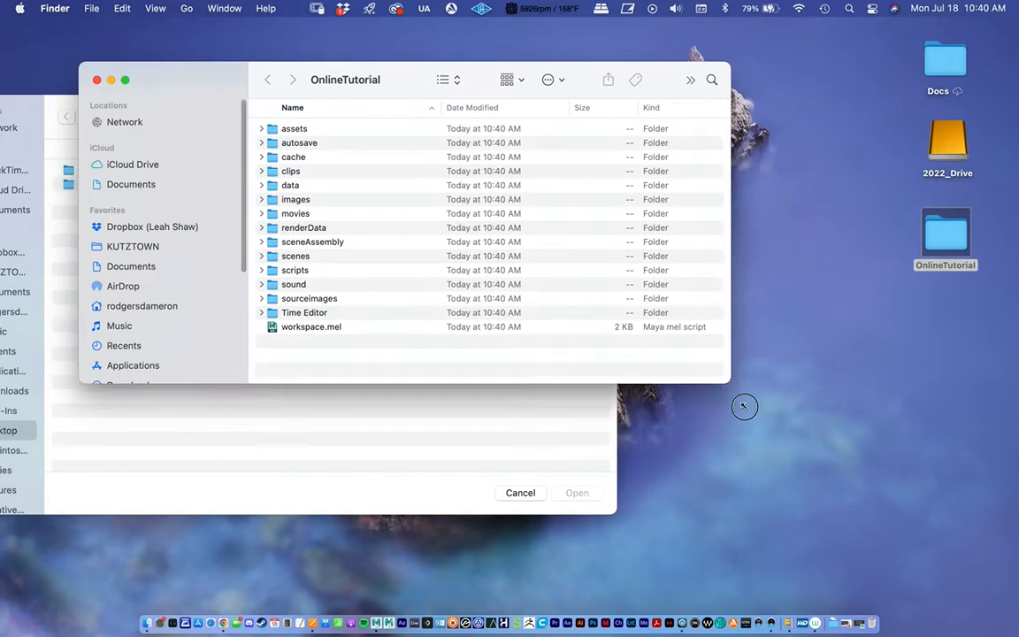
{"action": "left_click_drag", "start_coordinate": [734, 393], "coordinate": [830, 520]}
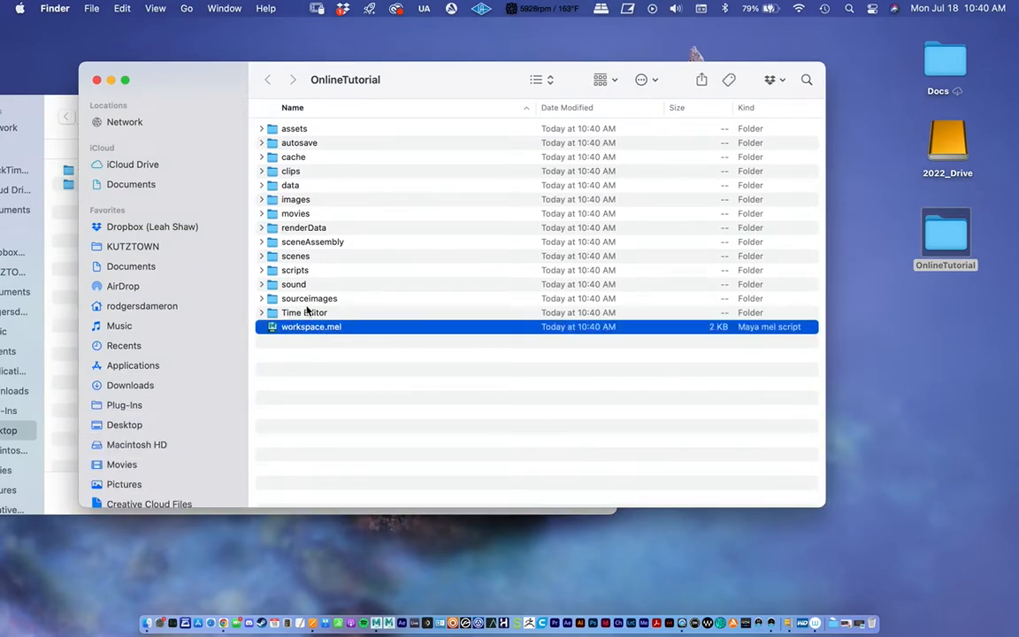
{"action": "left_click", "coordinate": [294, 131]}
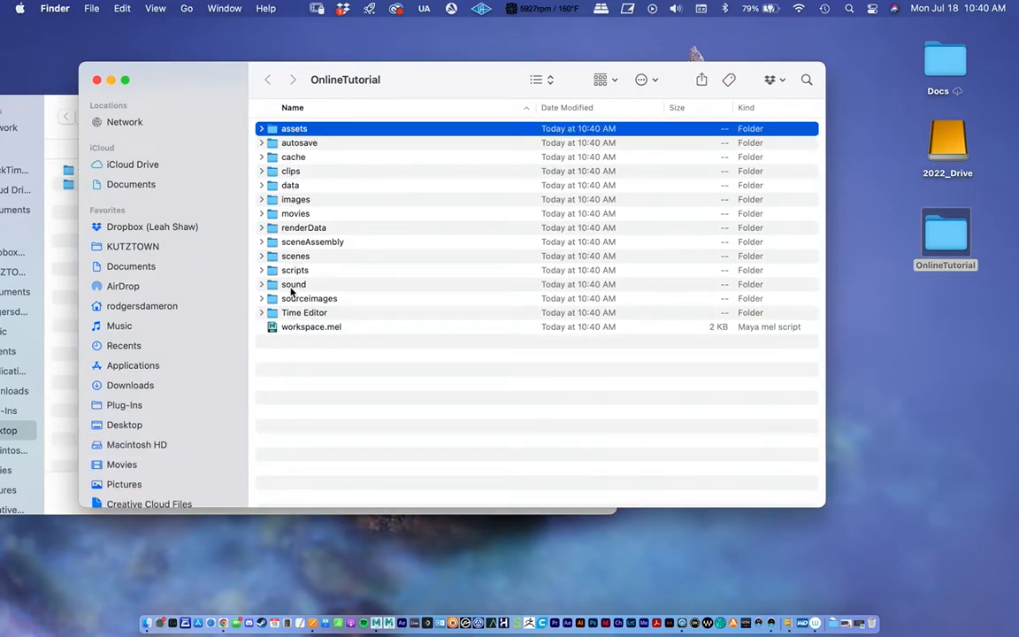
{"action": "left_click", "coordinate": [261, 201]}
{"action": "left_click_drag", "start_coordinate": [946, 234], "coordinate": [933, 263]}
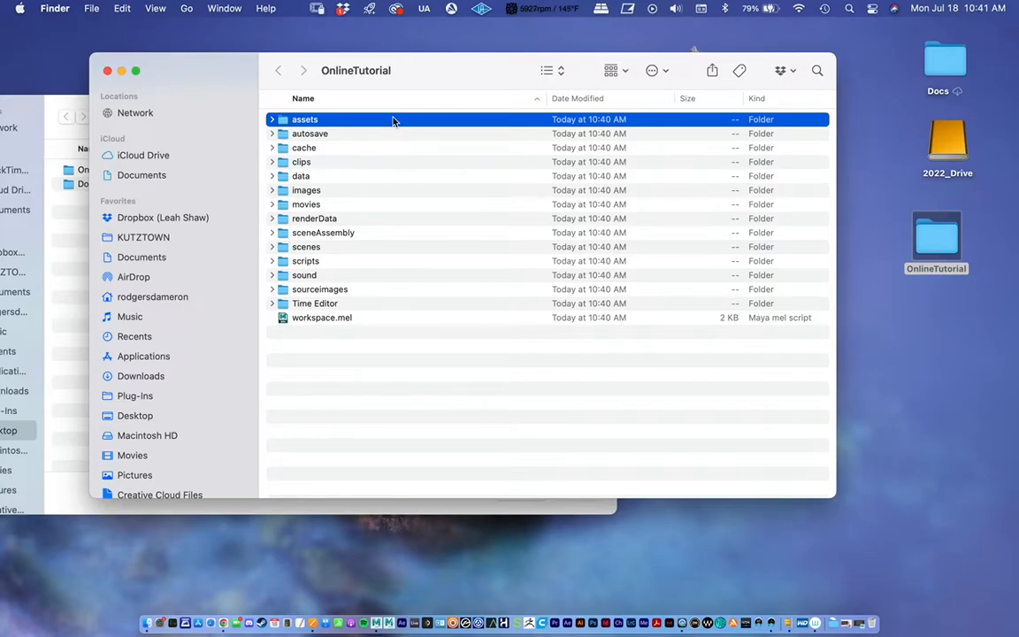
{"action": "left_click_drag", "start_coordinate": [209, 80], "coordinate": [273, 88]}
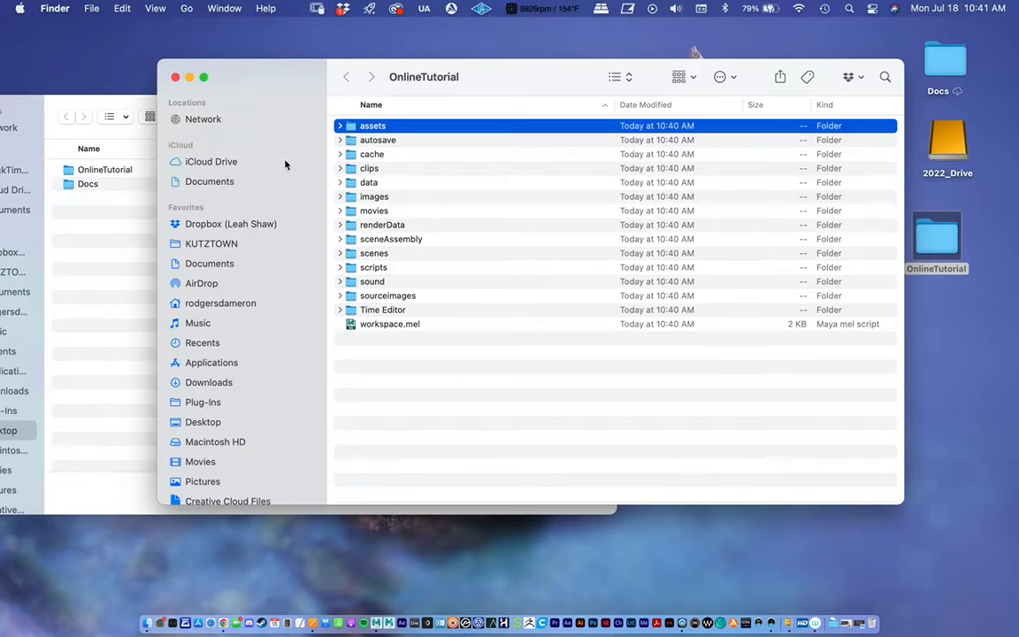
{"action": "left_click", "coordinate": [175, 76]}
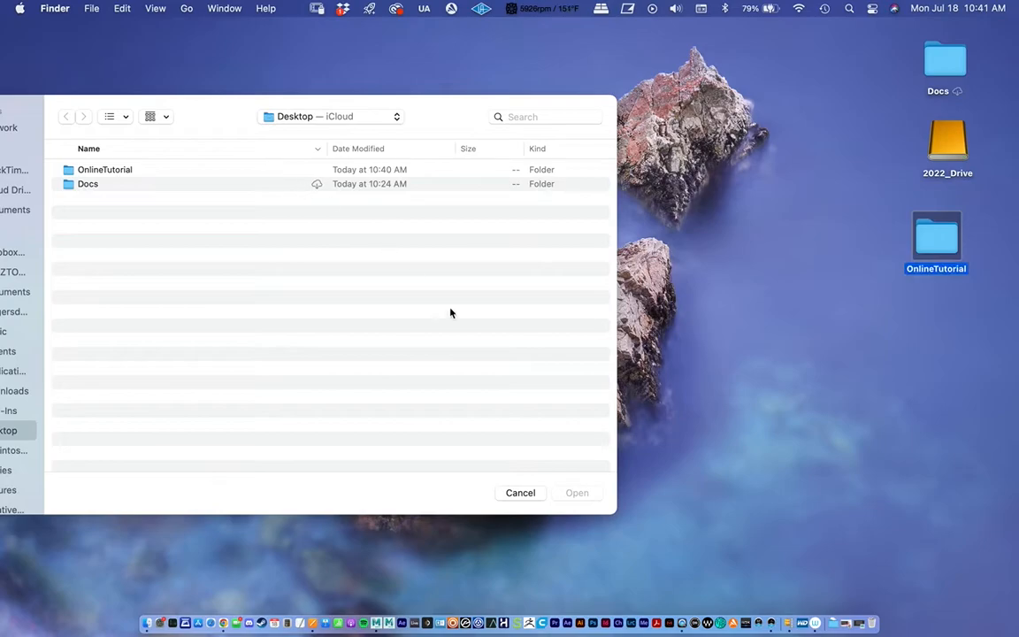
{"action": "left_click", "coordinate": [846, 622]}
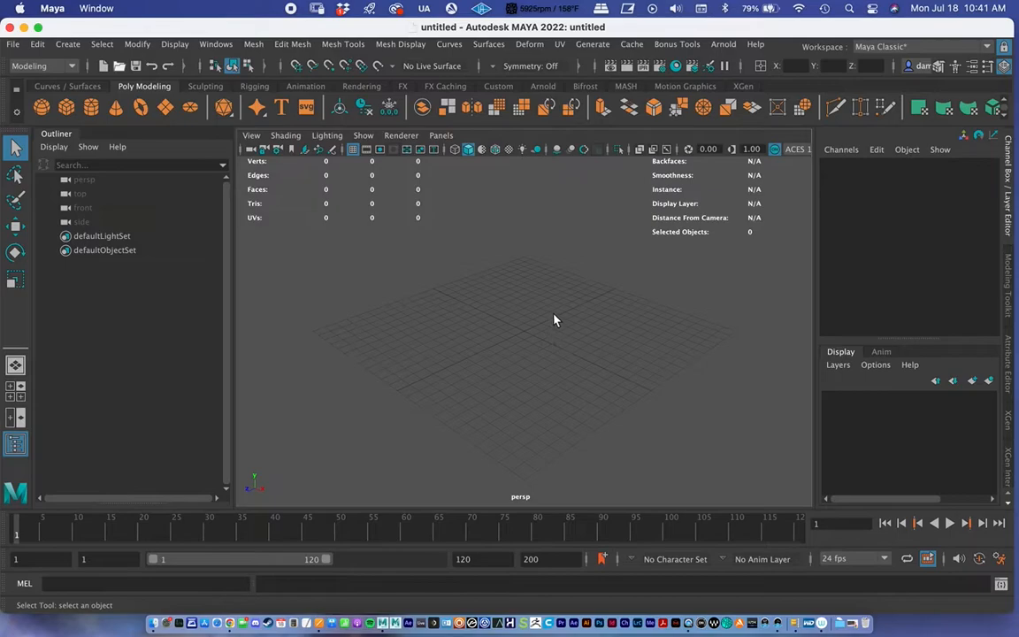
- Save the scene as Testv1 in Maya Binary format in the OnlineTutorial project's scenes folder
{"action": "left_click_drag", "start_coordinate": [543, 307], "coordinate": [549, 353], "text": "alt"}
{"action": "left_click", "coordinate": [13, 44]}
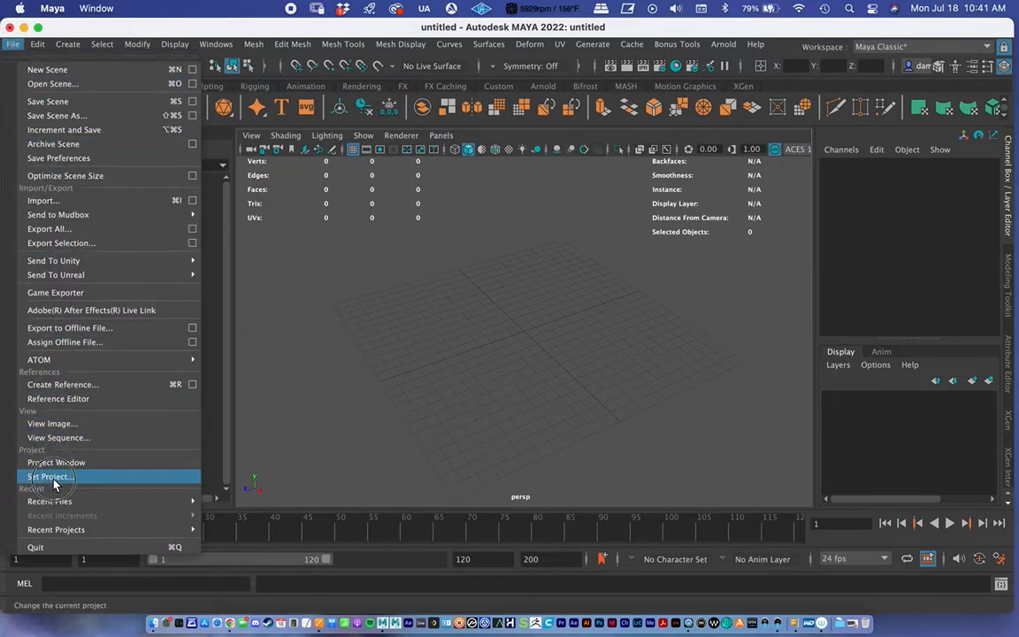
{"action": "left_click", "coordinate": [96, 116]}
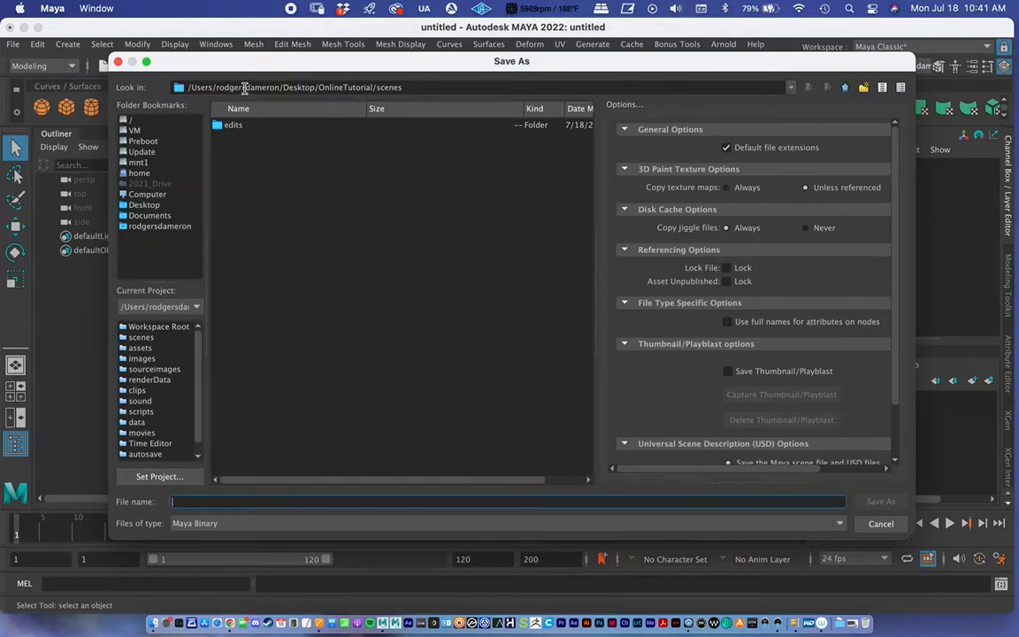
{"action": "double_click", "coordinate": [378, 88]}
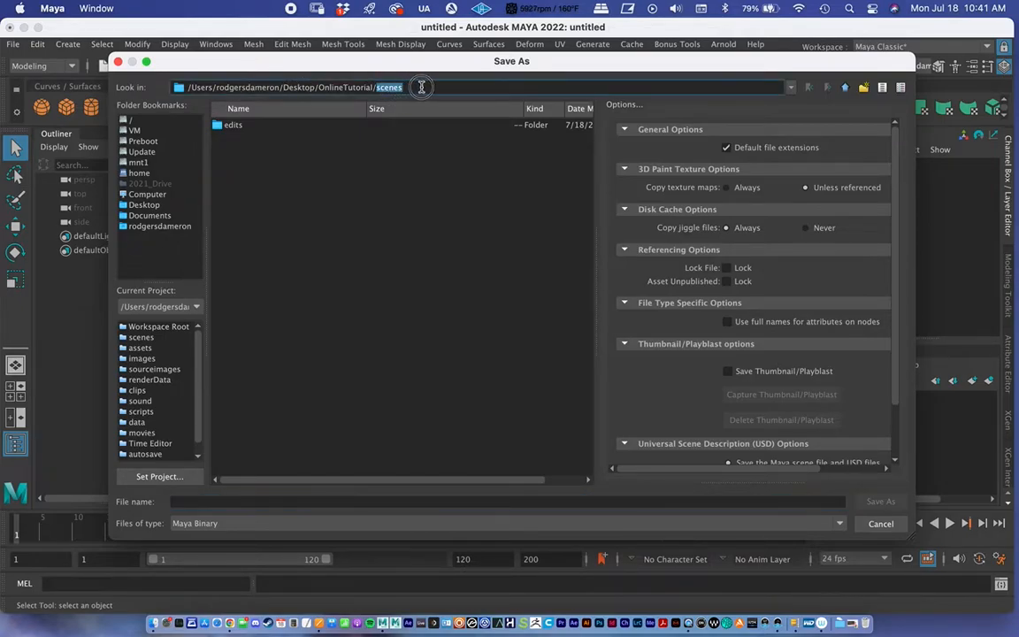
{"action": "left_click_drag", "start_coordinate": [280, 88], "coordinate": [372, 87]}
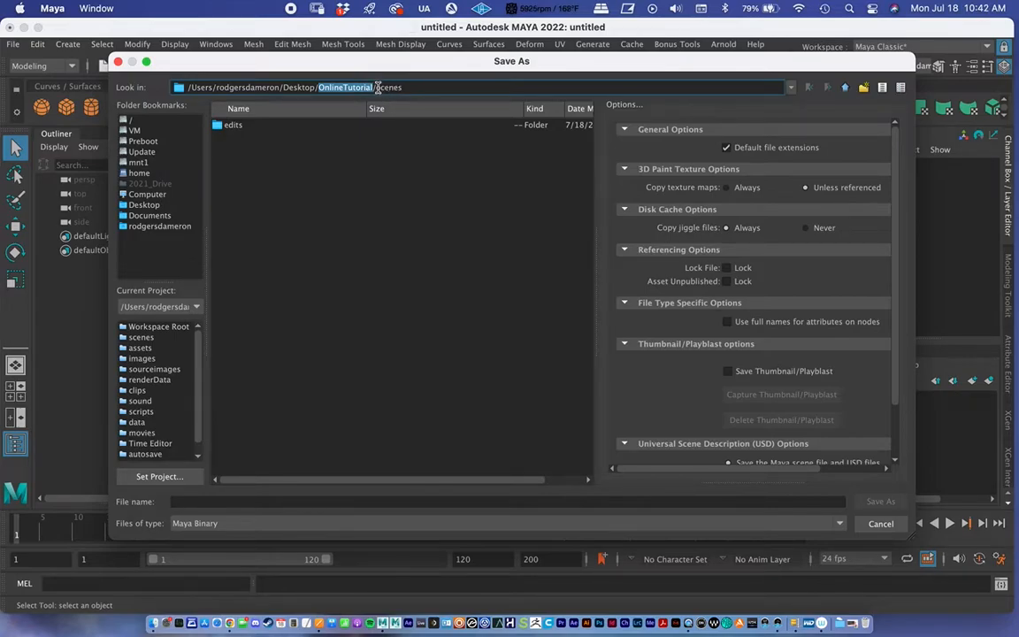
{"action": "left_click_drag", "start_coordinate": [380, 87], "coordinate": [404, 87]}
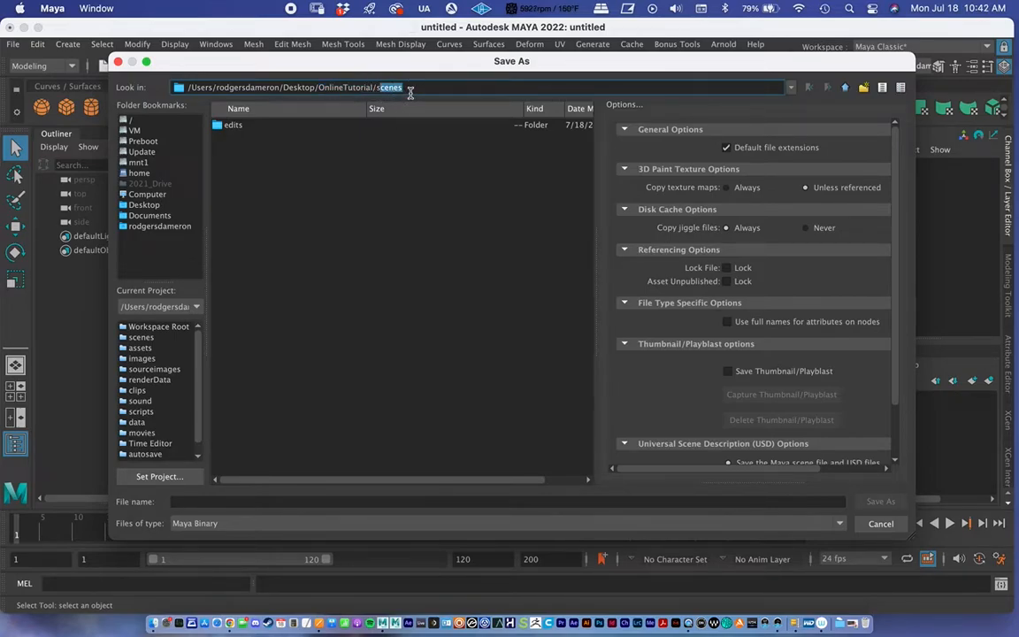
{"action": "left_click", "coordinate": [207, 502]}
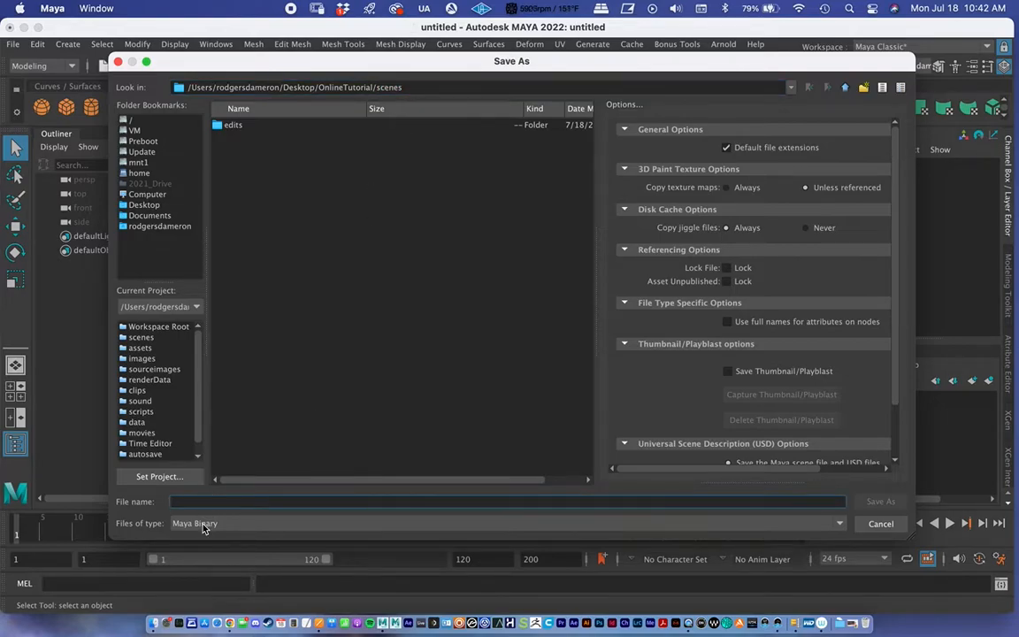
{"action": "type", "text": "Testv1"}
{"action": "left_click", "coordinate": [878, 502]}
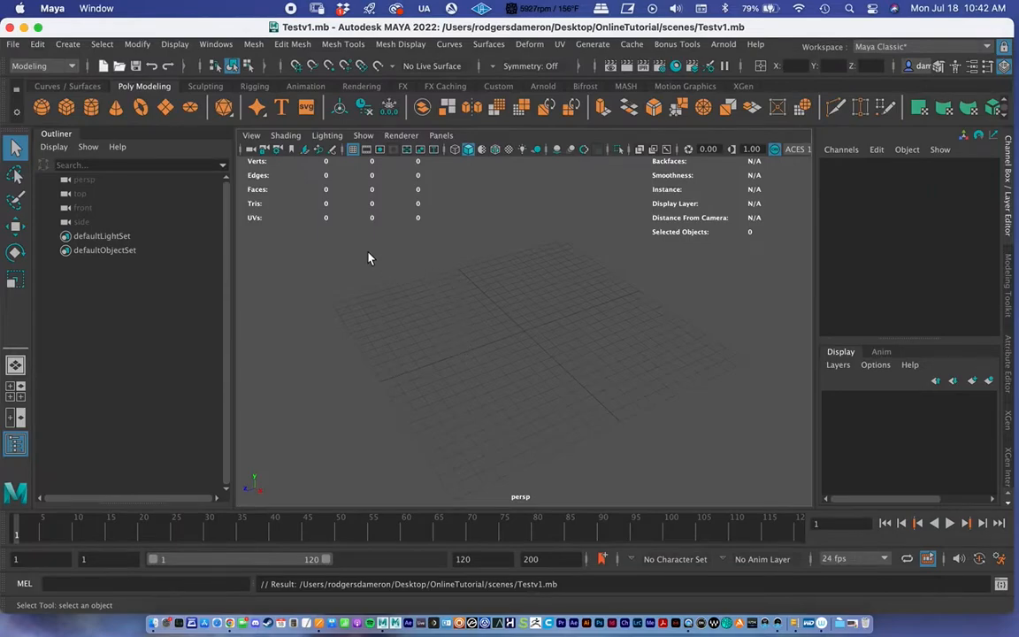
- Examine the scene file types offered in the Save As dialog and leave it without saving
{"action": "left_click", "coordinate": [14, 44]}
{"action": "left_click", "coordinate": [39, 116]}
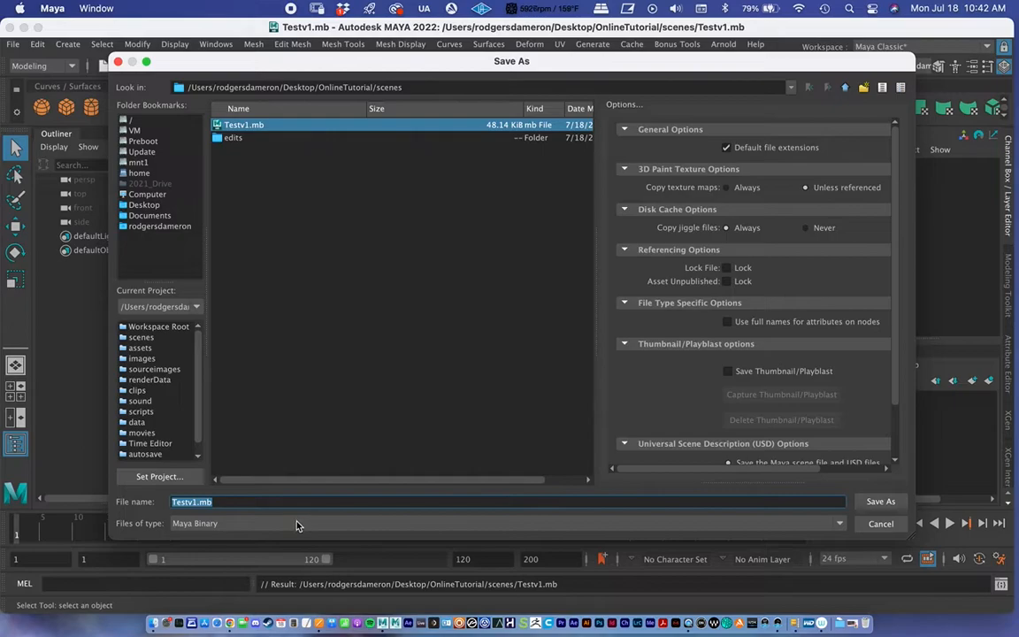
{"action": "left_click", "coordinate": [840, 524]}
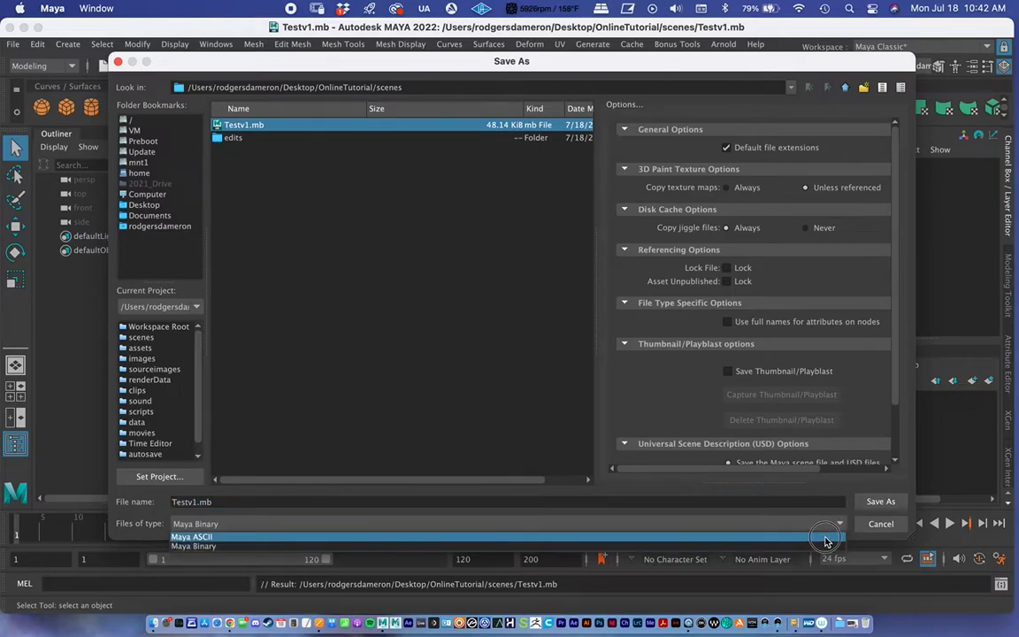
{"action": "left_click", "coordinate": [828, 546]}
{"action": "left_click", "coordinate": [880, 524]}
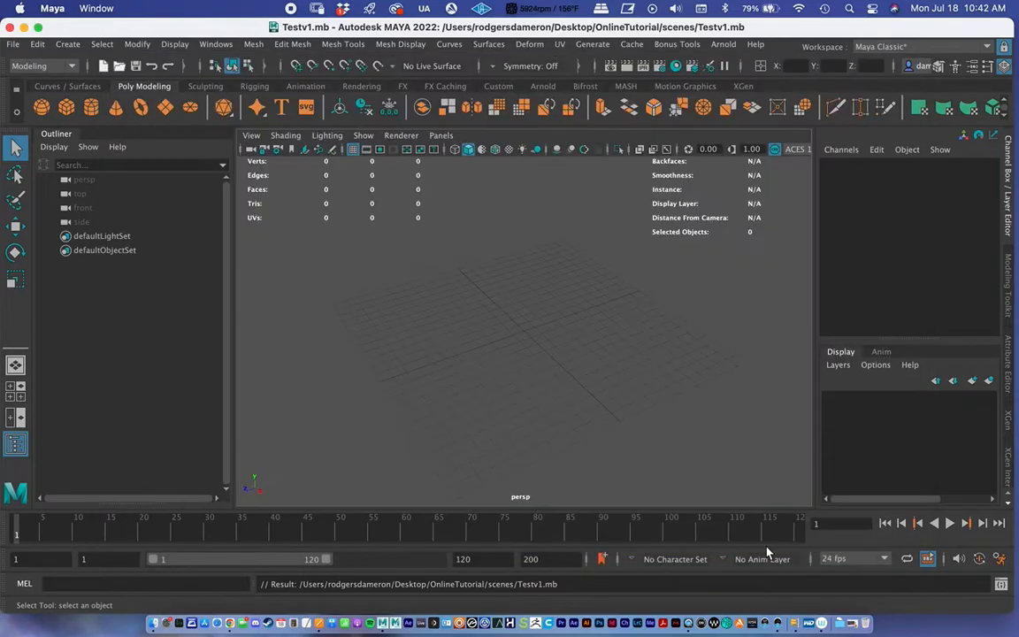
- Switch to Finder, open the OnlineTutorial folder on the desktop, and locate Testv1.mb inside its scenes folder
{"action": "left_click", "coordinate": [24, 27]}
{"action": "left_click", "coordinate": [787, 305]}
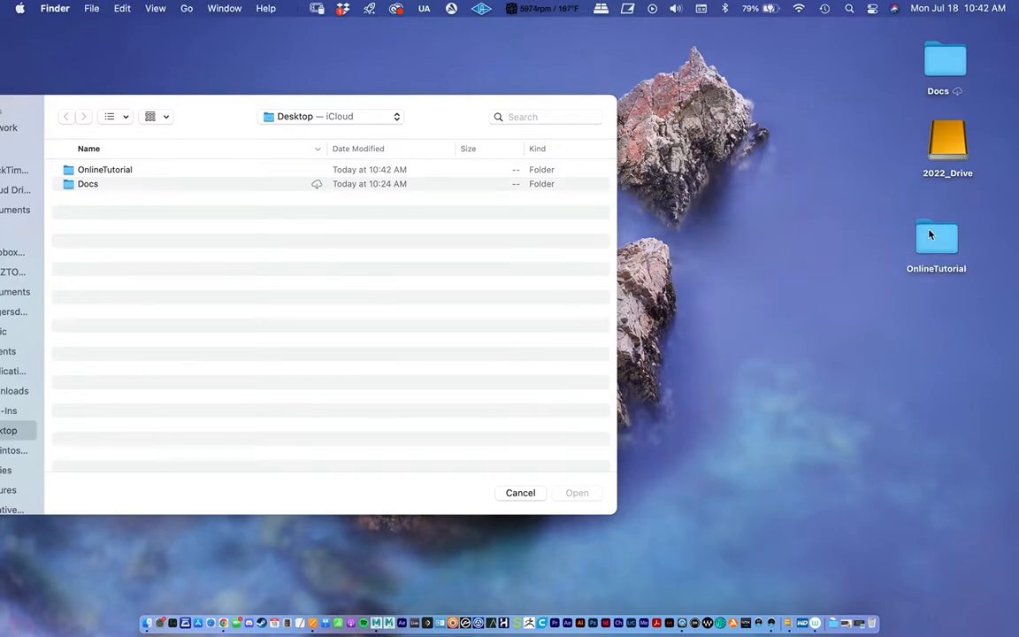
{"action": "left_click_drag", "start_coordinate": [937, 240], "coordinate": [926, 241]}
{"action": "double_click", "coordinate": [932, 234]}
{"action": "left_click_drag", "start_coordinate": [288, 82], "coordinate": [251, 106]}
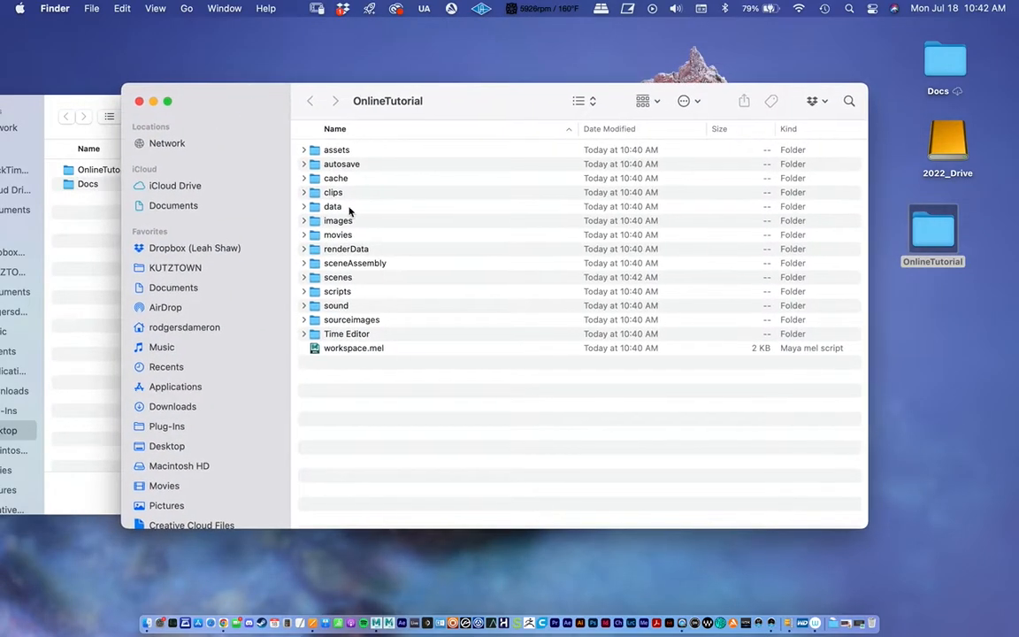
{"action": "left_click", "coordinate": [305, 278]}
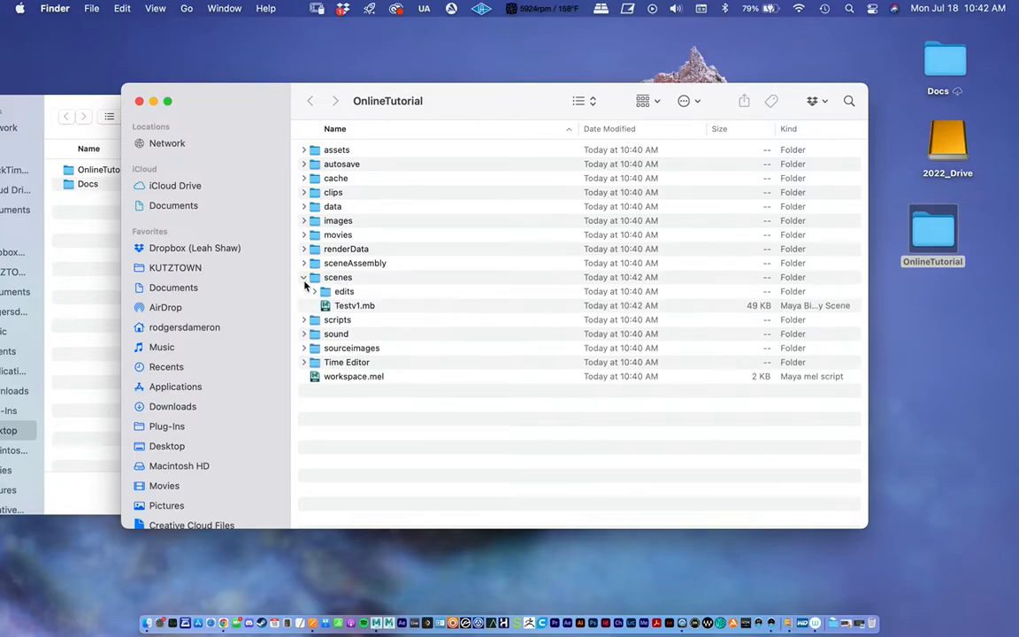
{"action": "left_click", "coordinate": [347, 306]}
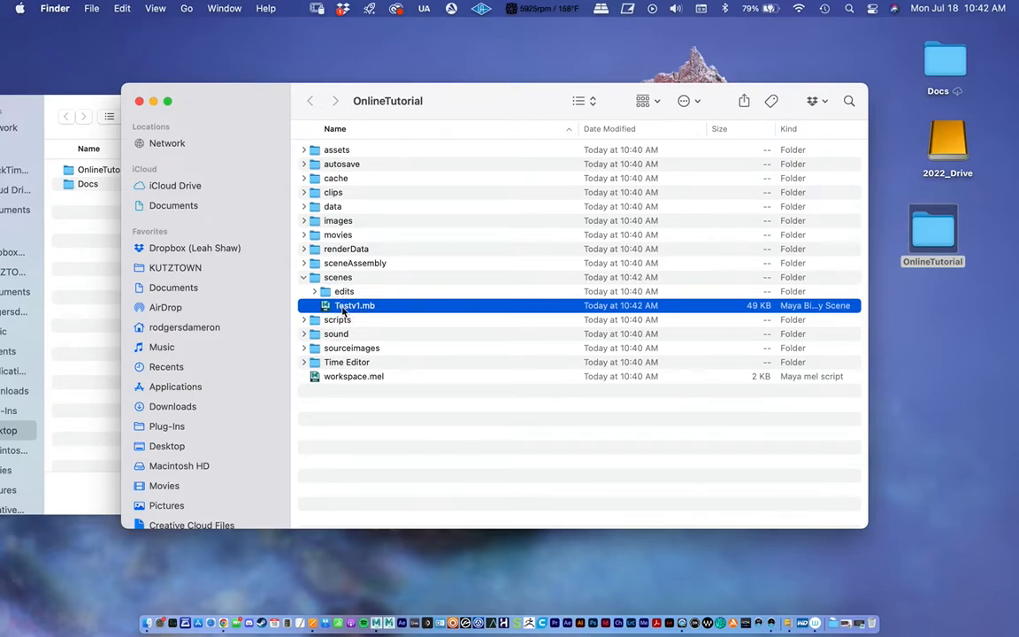
- Return to Maya and quit the program
{"action": "left_click", "coordinate": [376, 622]}
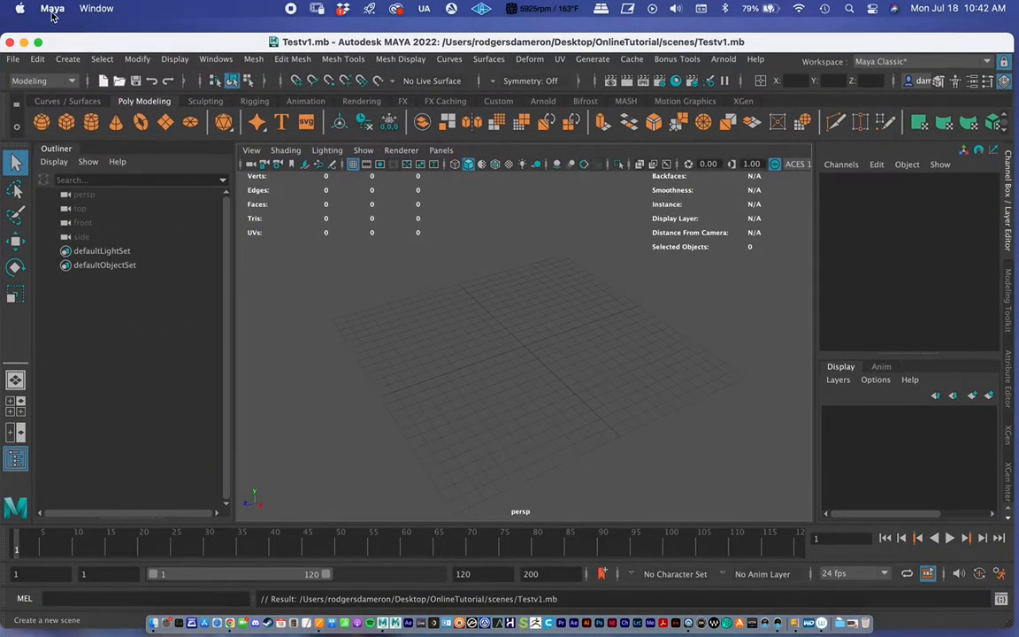
{"action": "left_click", "coordinate": [53, 8]}
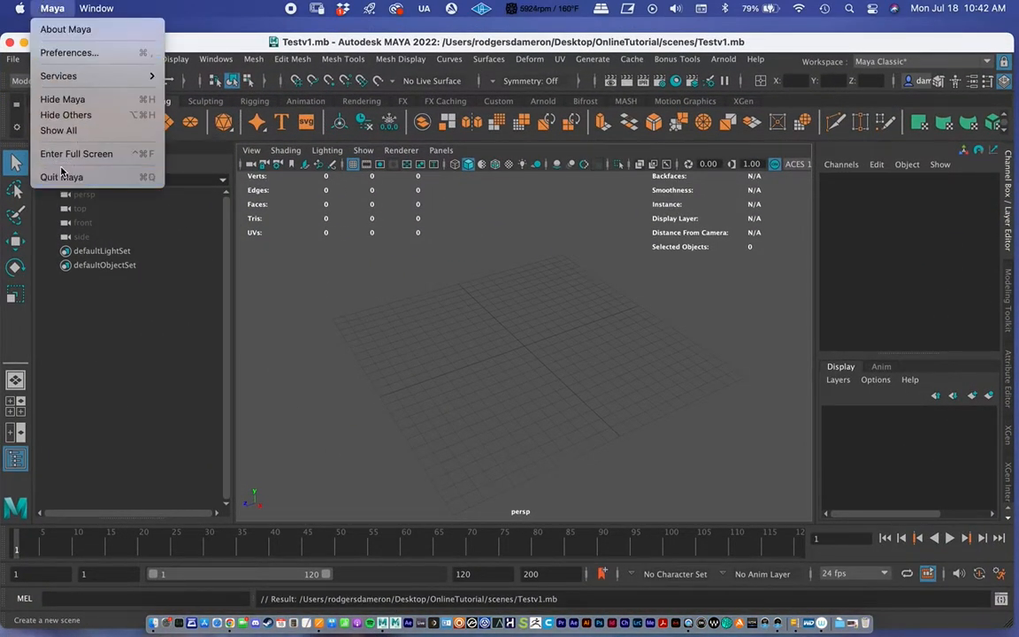
{"action": "left_click", "coordinate": [64, 177]}
- Collapse the scenes folder in Finder and clear the OnlineTutorial window off the desktop
{"action": "left_click_drag", "start_coordinate": [237, 108], "coordinate": [213, 85]}
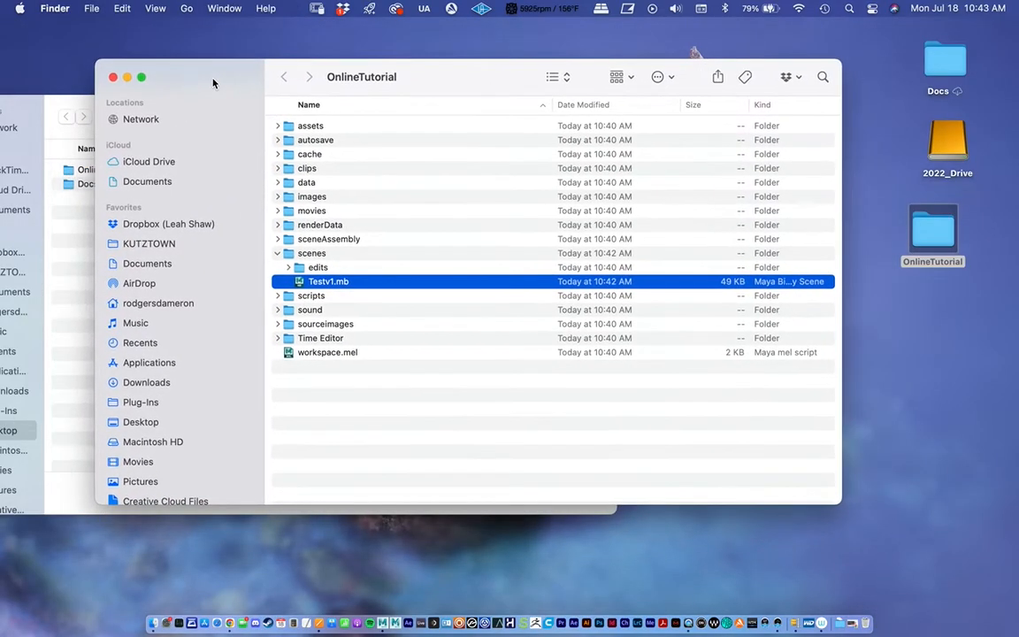
{"action": "left_click", "coordinate": [942, 232]}
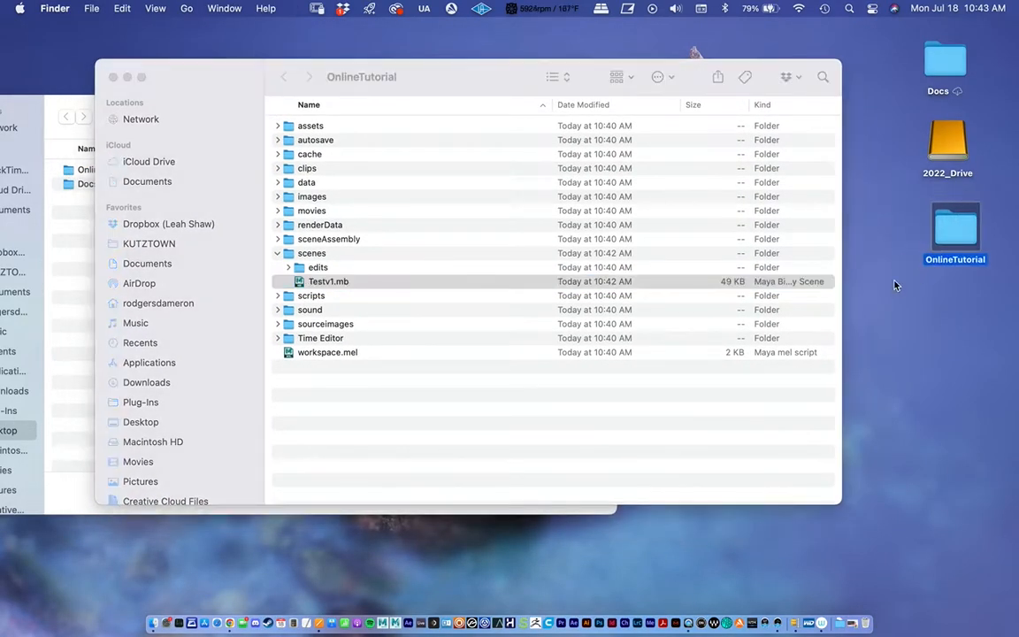
{"action": "left_click", "coordinate": [278, 254]}
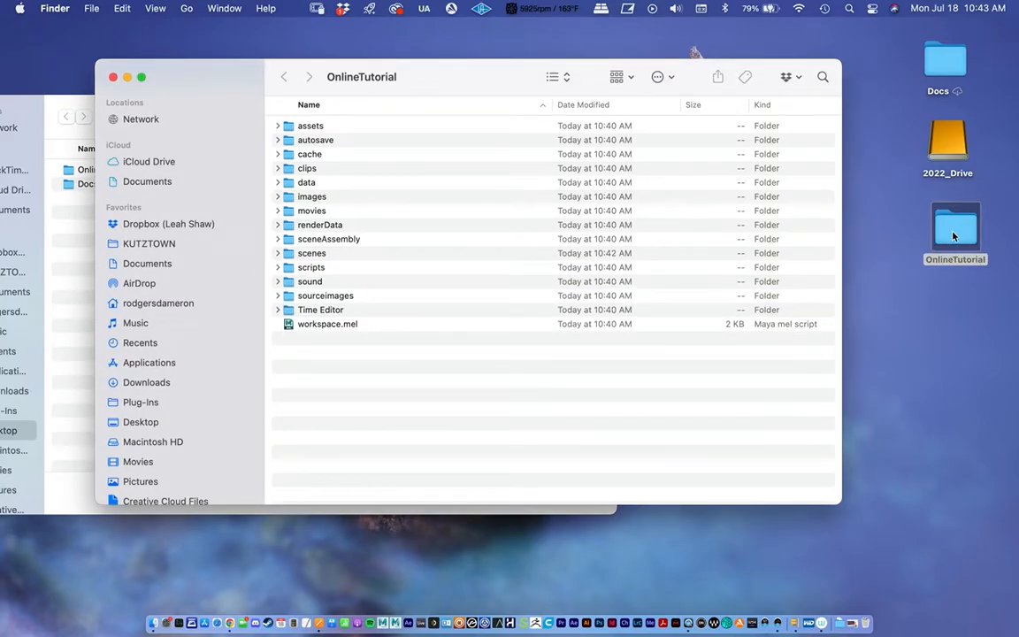
{"action": "left_click", "coordinate": [123, 78]}
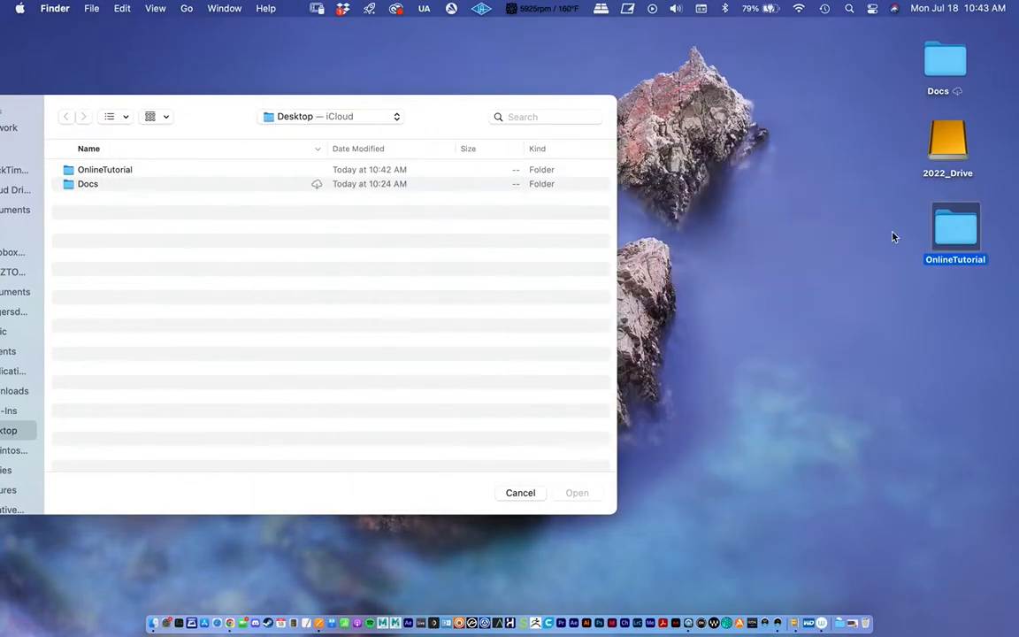
{"action": "left_click_drag", "start_coordinate": [955, 237], "coordinate": [947, 238]}
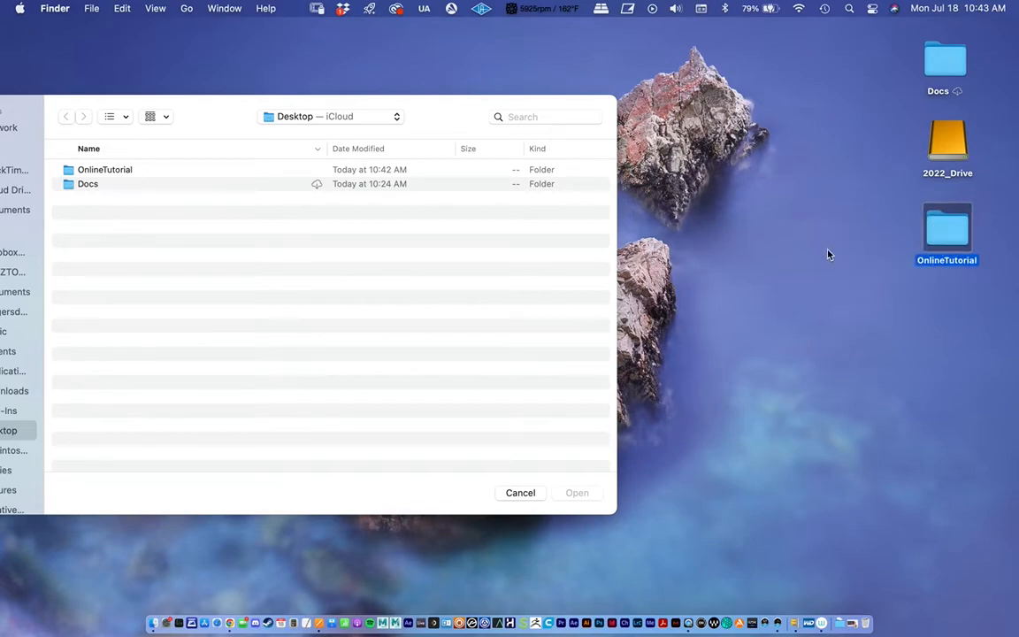
{"action": "left_click", "coordinate": [862, 246]}
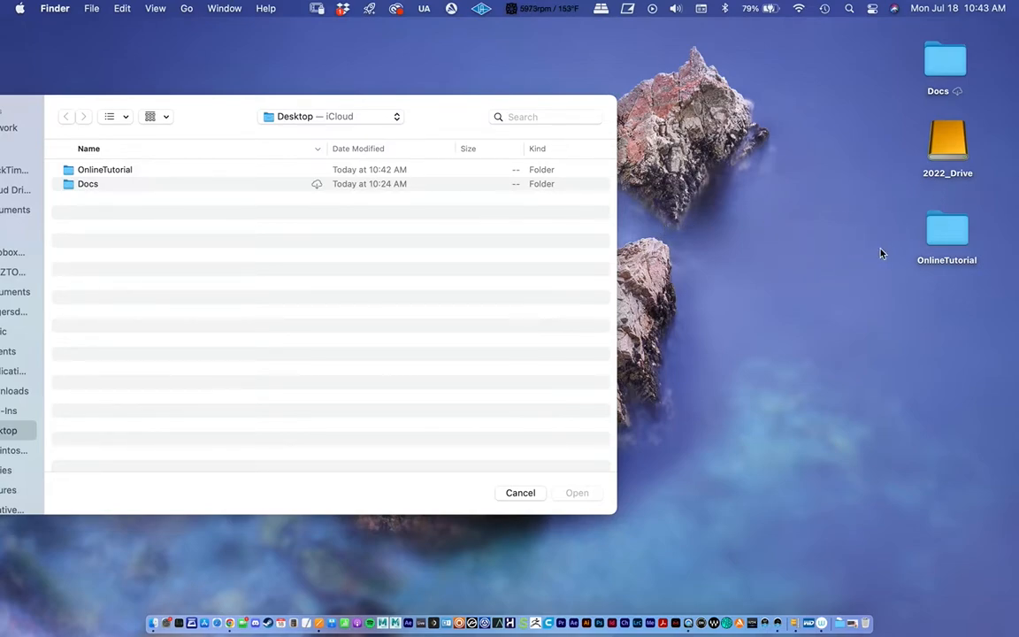
{"action": "left_click", "coordinate": [941, 243]}
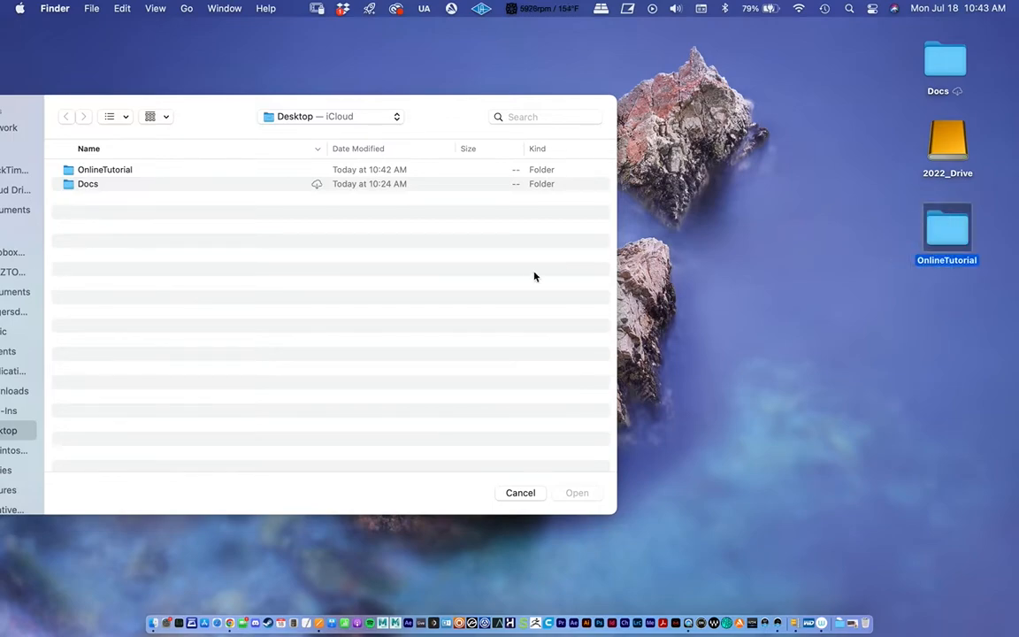
{"action": "left_click", "coordinate": [518, 485]}
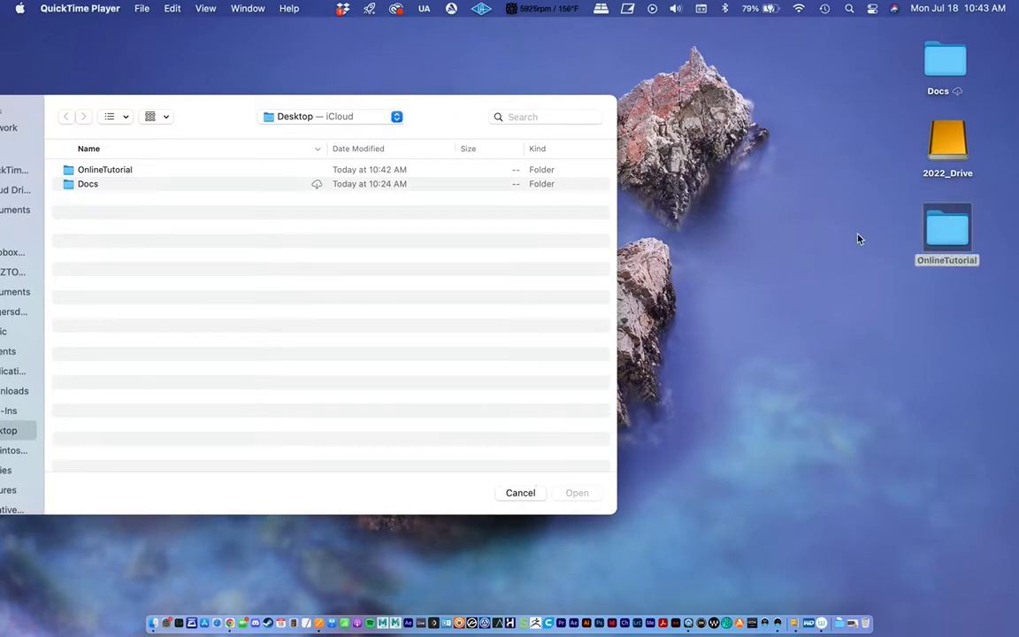
{"action": "left_click", "coordinate": [833, 248]}
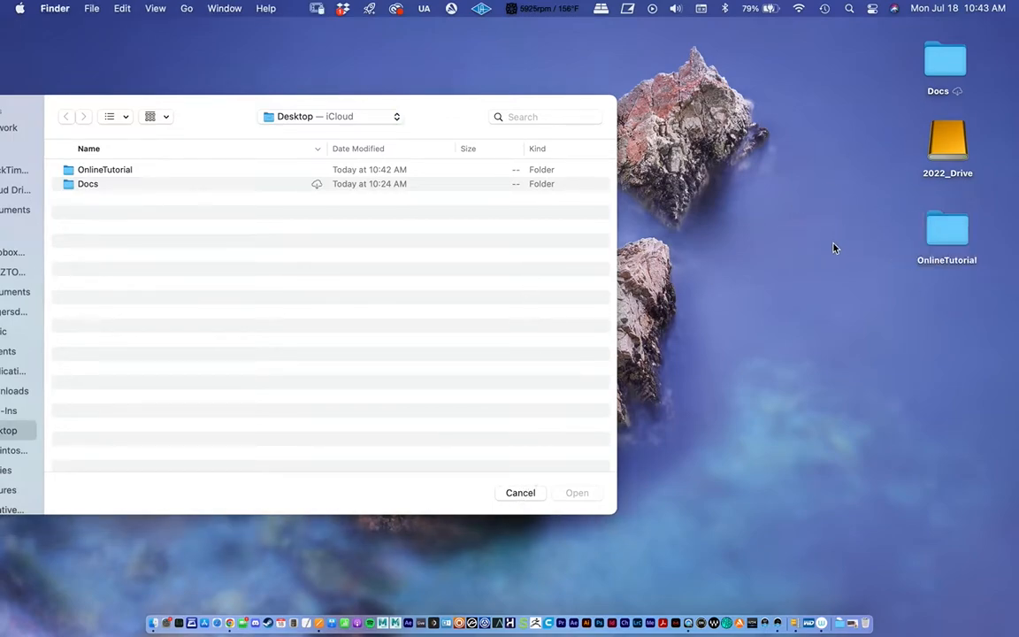
- Open 2022_Drive in an enlarged Finder window and create a new folder named BACKUP on it
{"action": "double_click", "coordinate": [947, 148]}
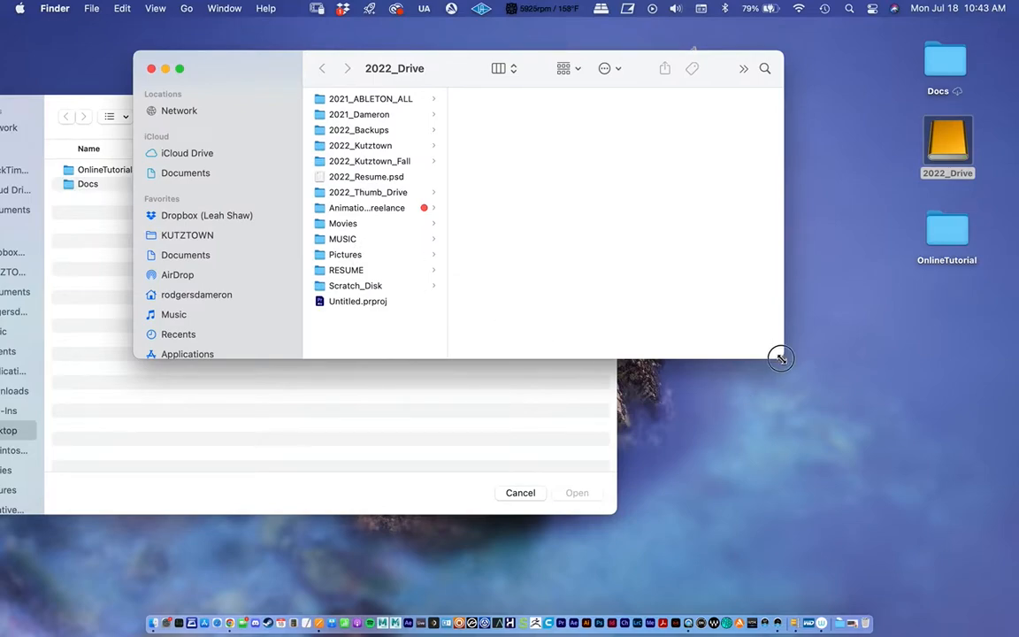
{"action": "left_click_drag", "start_coordinate": [775, 354], "coordinate": [879, 543]}
{"action": "right_click", "coordinate": [358, 343]}
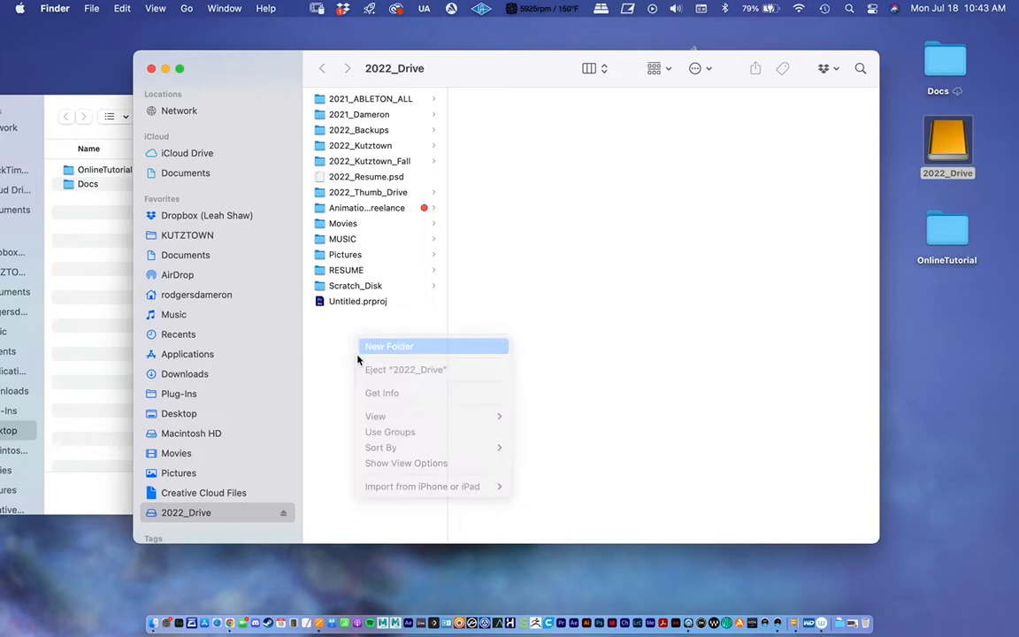
{"action": "left_click", "coordinate": [380, 345]}
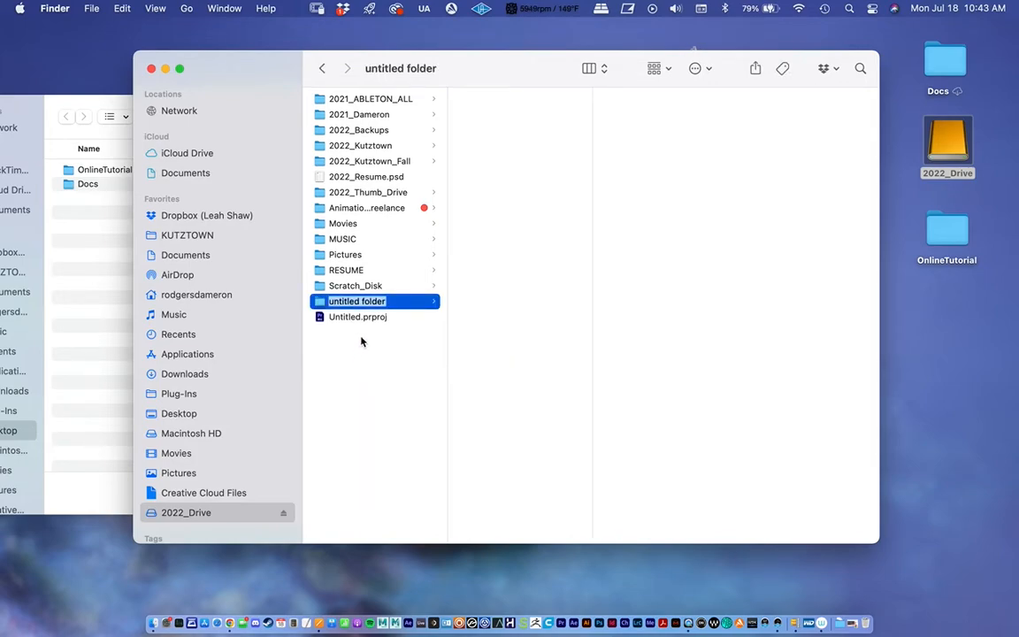
{"action": "type", "text": "BACKUOP"}
{"action": "key", "text": "BackSpace"}
{"action": "key", "text": "BackSpace"}
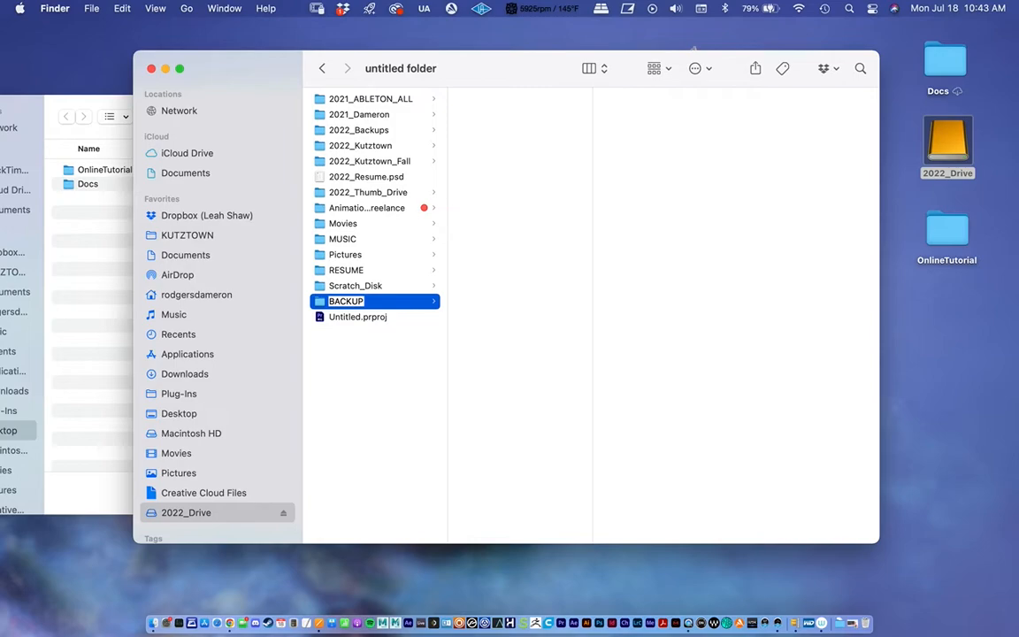
{"action": "left_click", "coordinate": [381, 340]}
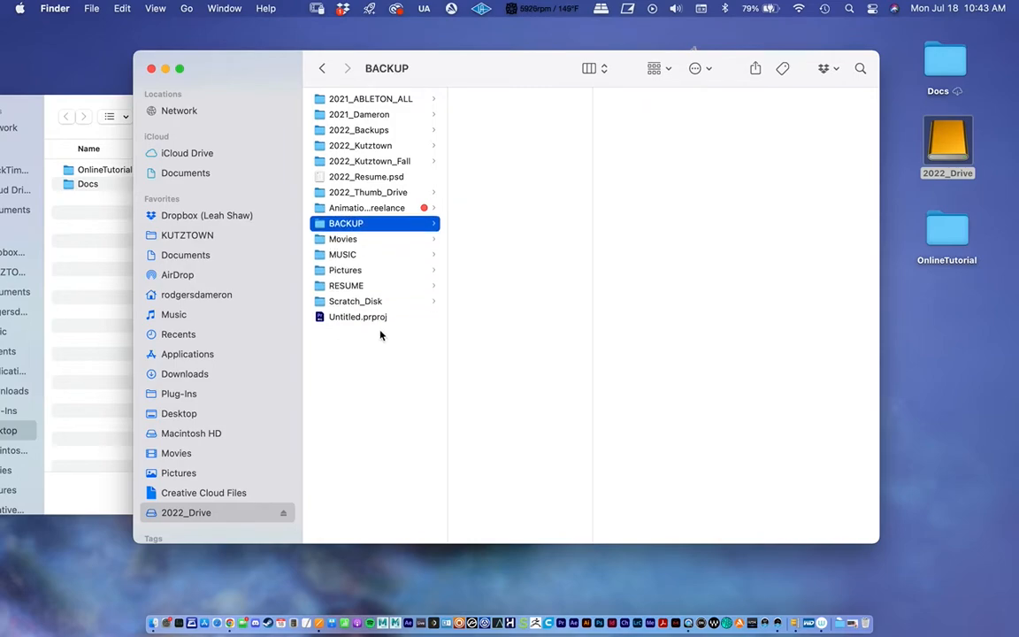
- Copy the OnlineTutorial project folder from the desktop into the BACKUP folder on 2022_Drive
{"action": "left_click", "coordinate": [945, 231]}
{"action": "left_click_drag", "start_coordinate": [947, 236], "coordinate": [512, 166]}
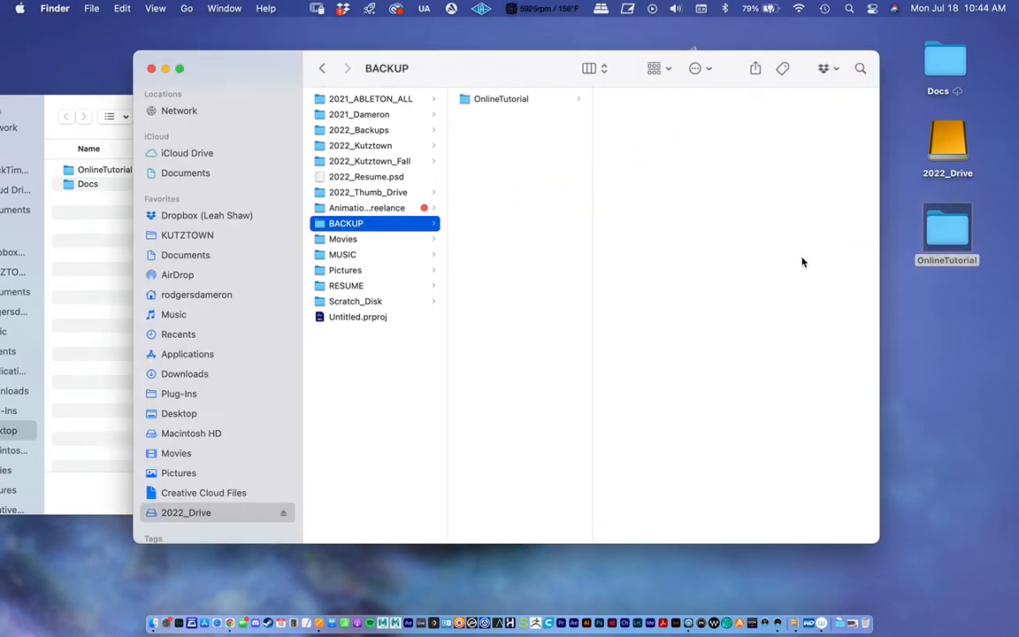
{"action": "left_click", "coordinate": [957, 330]}
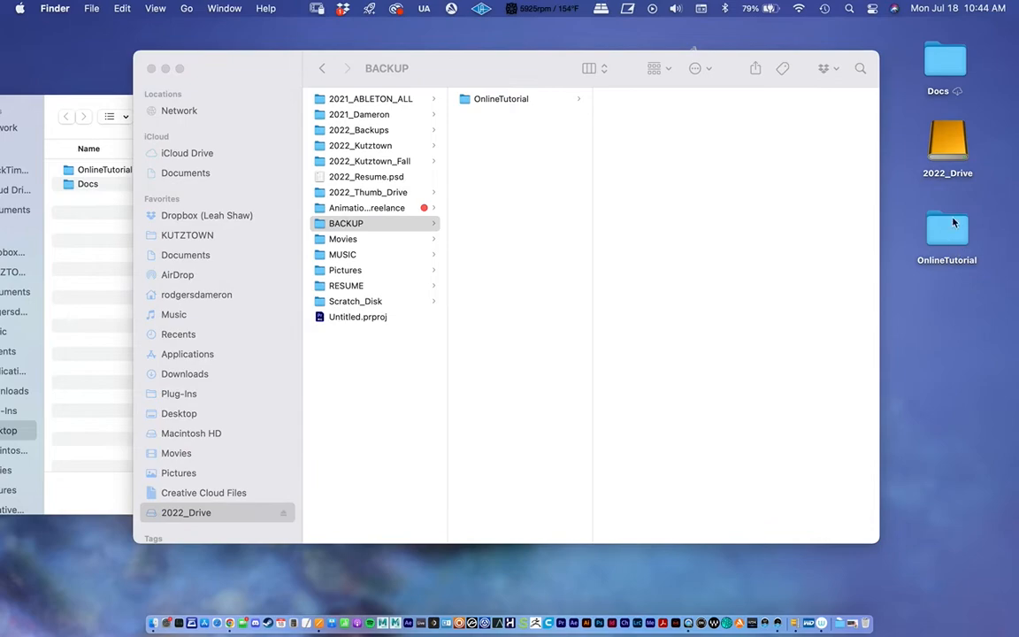
- Examine the subfolders of the OnlineTutorial copy in BACKUP and open its scenes folder
{"action": "left_click_drag", "start_coordinate": [943, 227], "coordinate": [966, 251]}
{"action": "left_click", "coordinate": [468, 155]}
{"action": "left_click", "coordinate": [491, 99]}
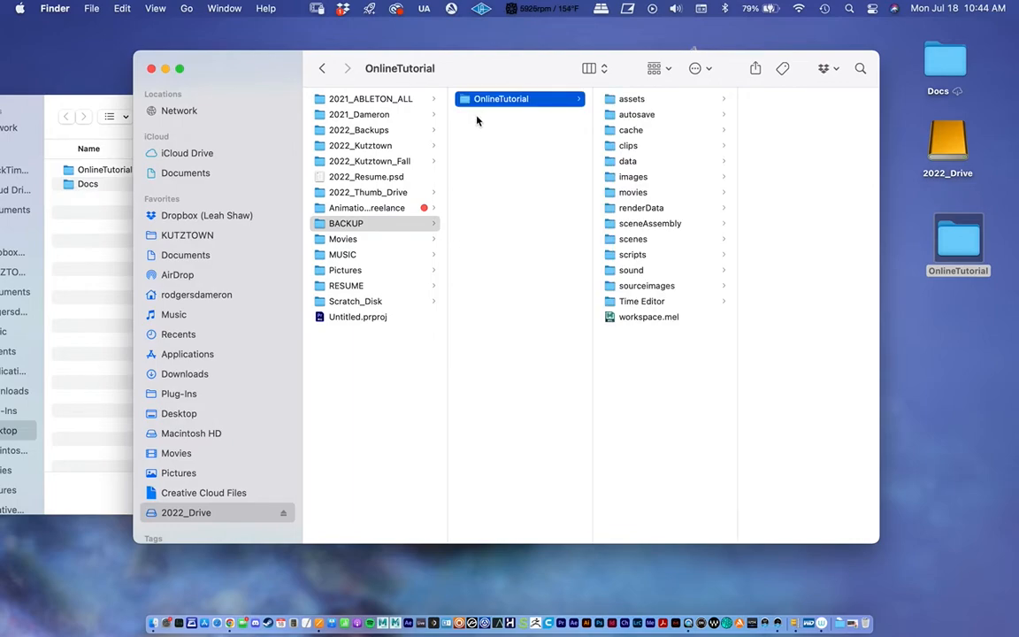
{"action": "left_click", "coordinate": [621, 238]}
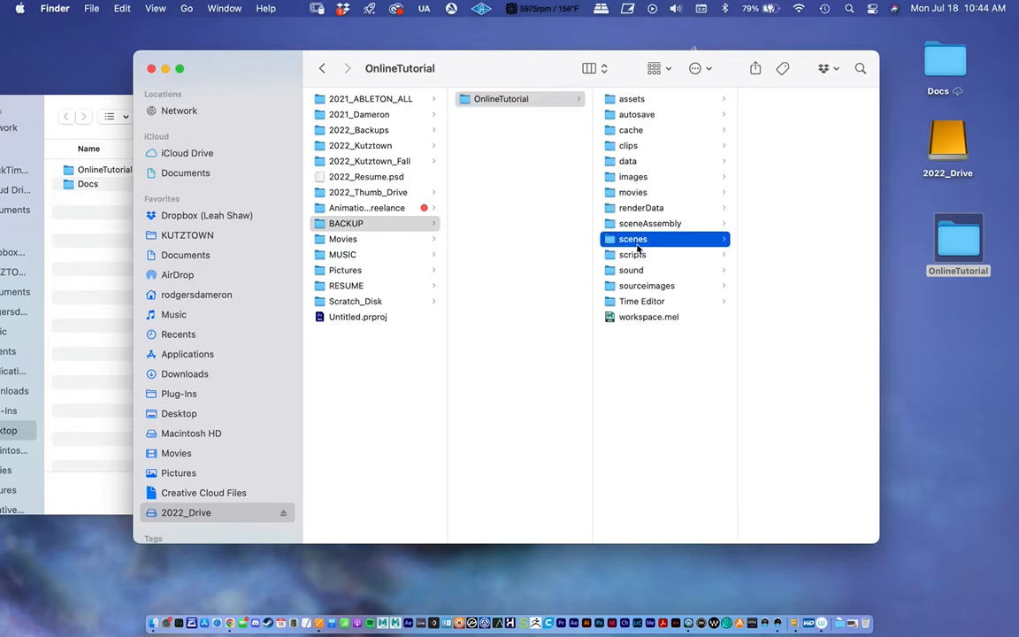